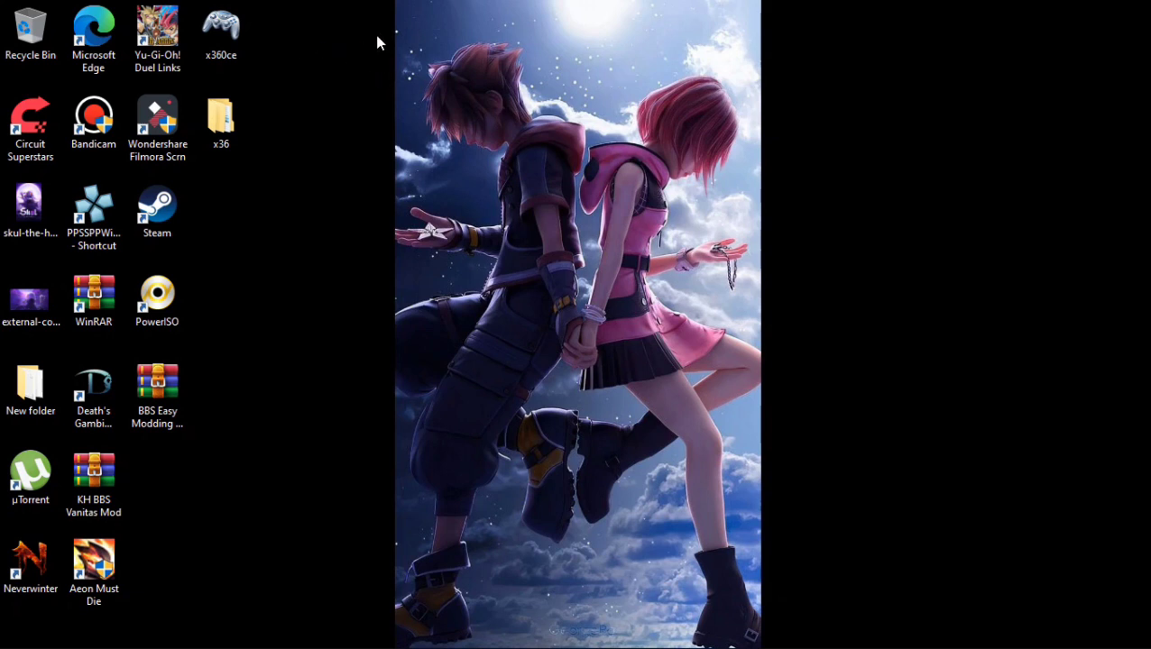
# Open File Explorer from the taskbar, showing Quick access
pyautogui.moveTo(241, 646)
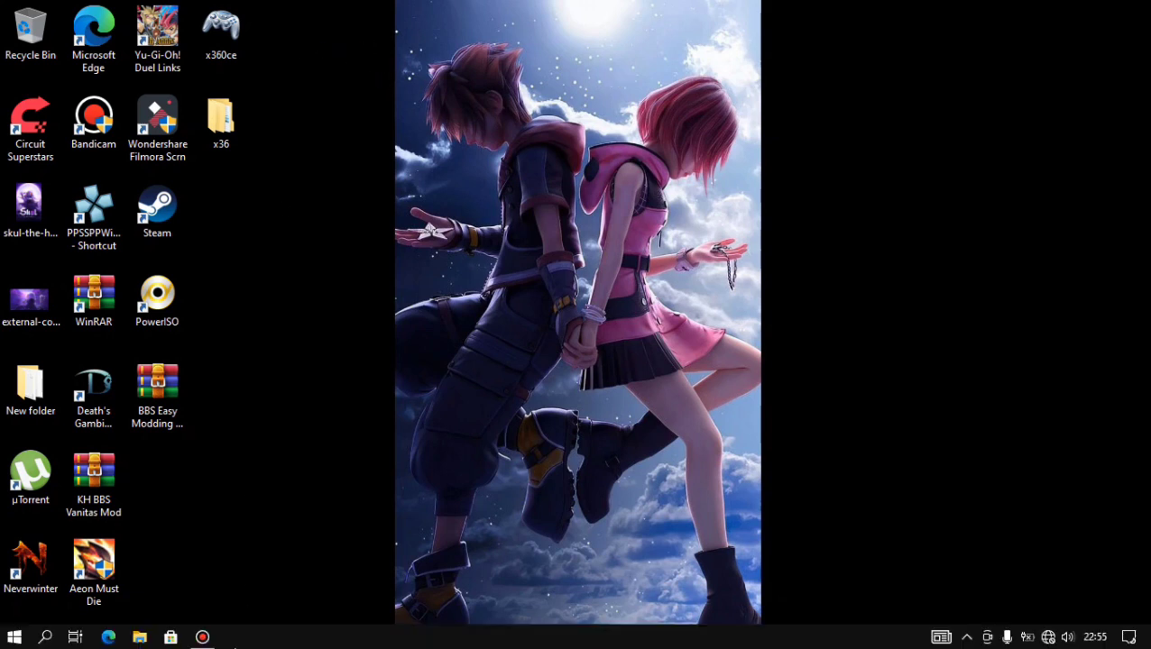
pyautogui.click(142, 638)
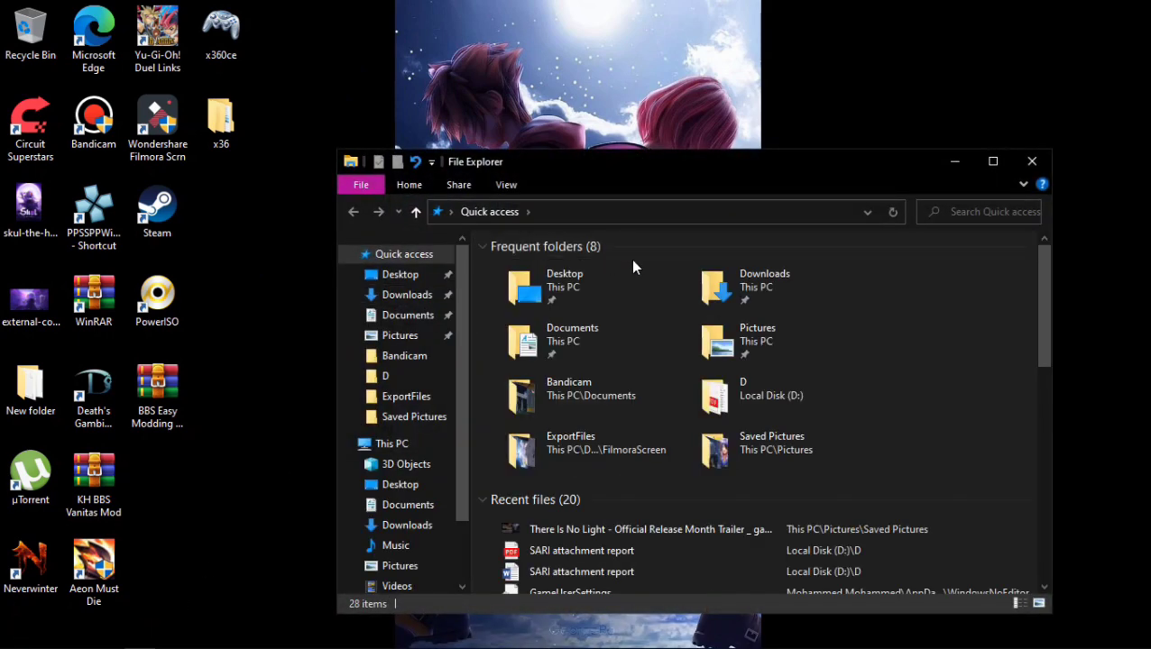
# Close Quick access, view the three x360ce zip archives in the x36 folder, then close it
pyautogui.click(1031, 161)
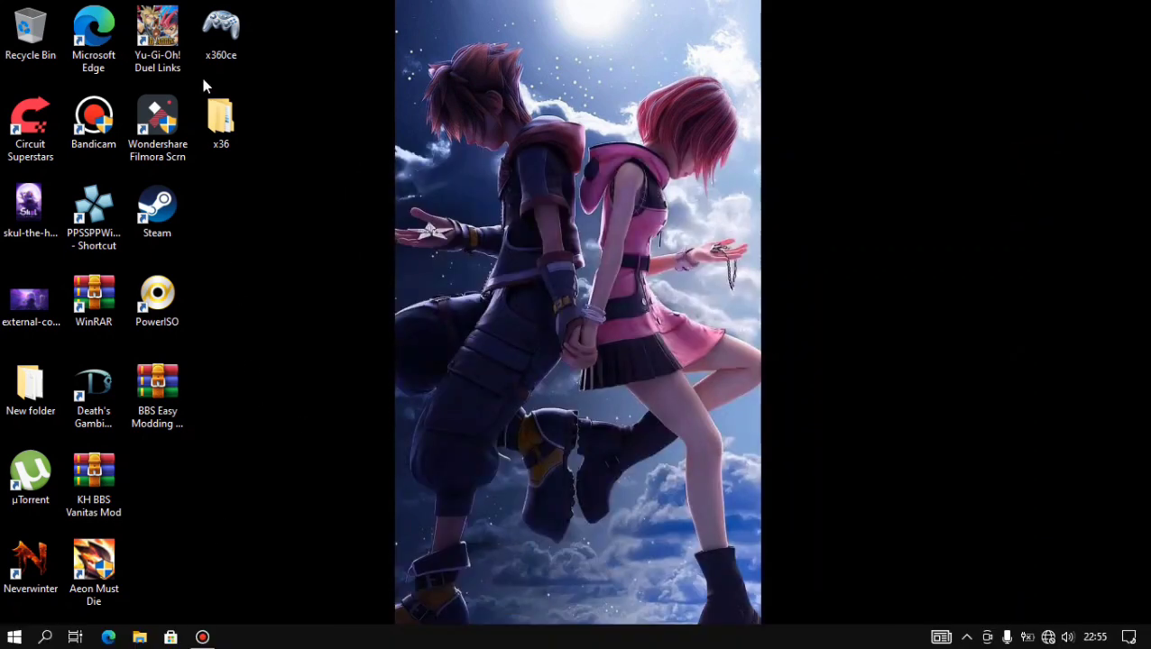
pyautogui.doubleClick(220, 117)
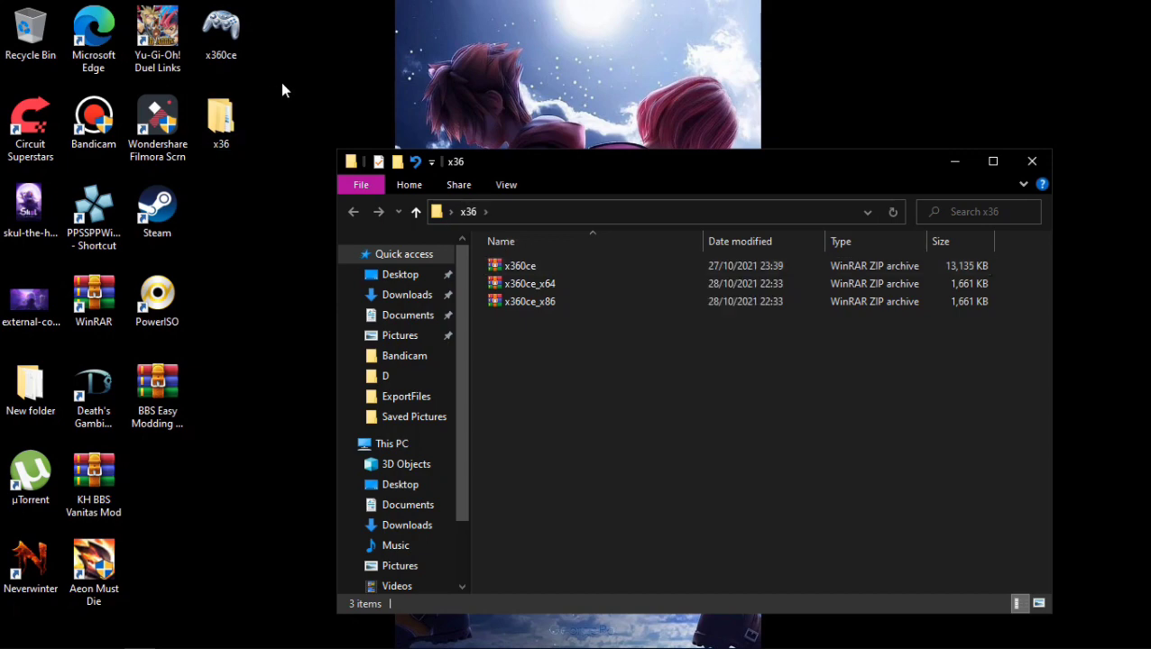
pyautogui.click(1034, 160)
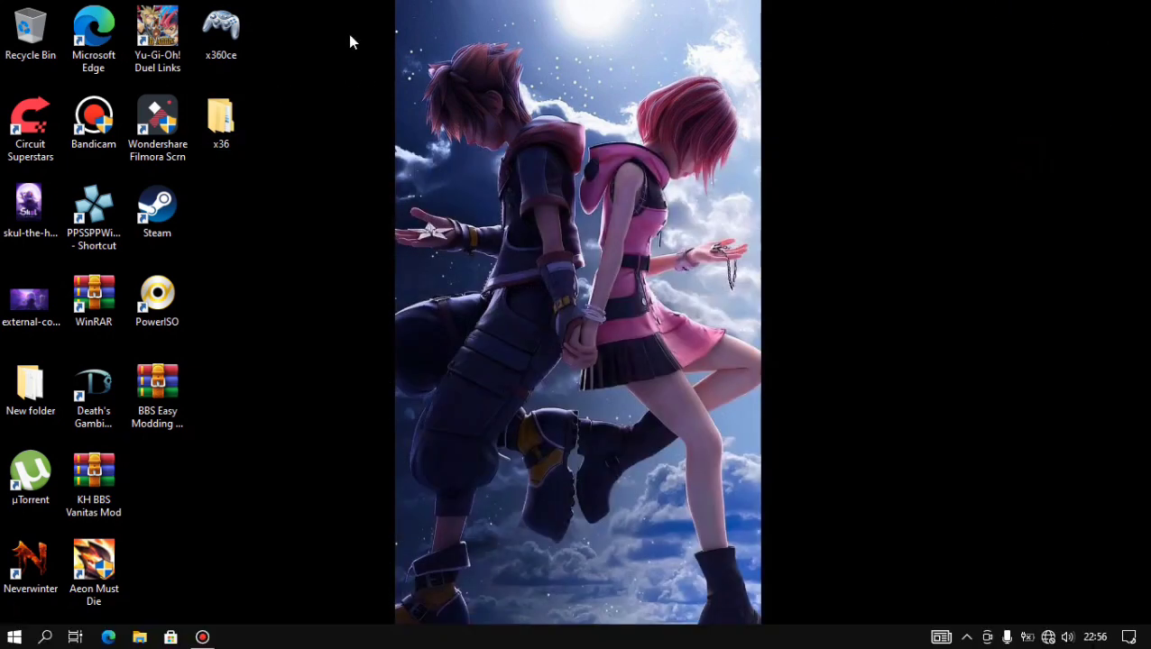
# Run the x360ce shortcut as administrator and enable the lessGamepad as Controller 1's mapped device
pyautogui.rightClick(226, 3)
pyautogui.press('Escape')
pyautogui.click(223, 31)
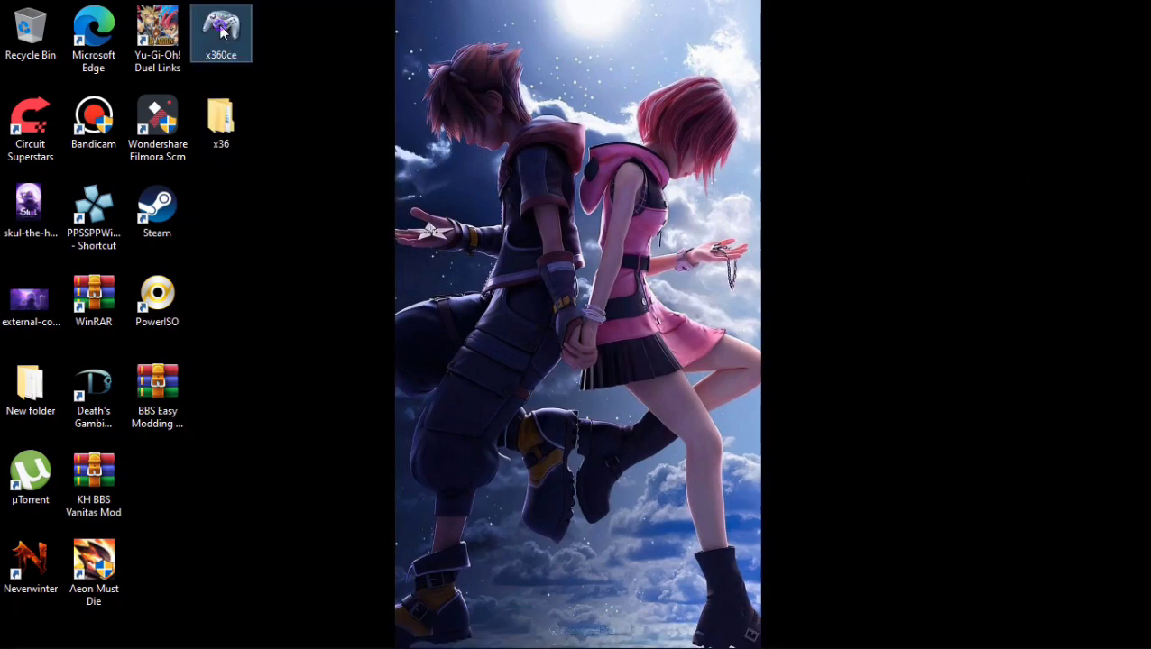
pyautogui.rightClick(223, 32)
pyautogui.click(287, 54)
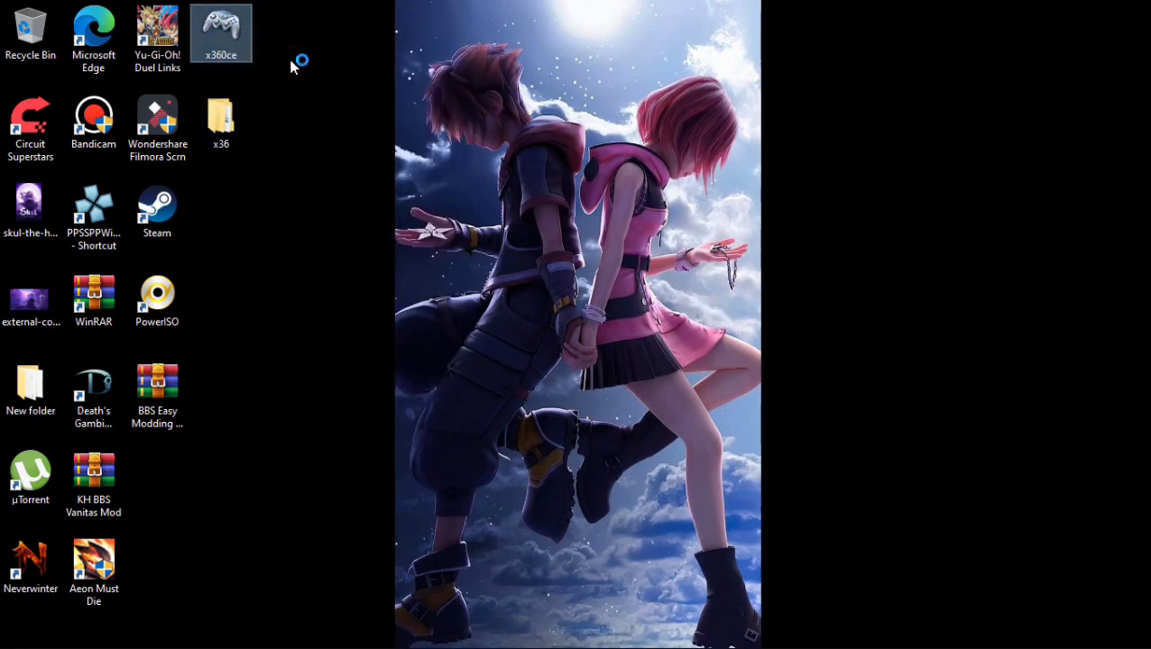
pyautogui.click(530, 430)
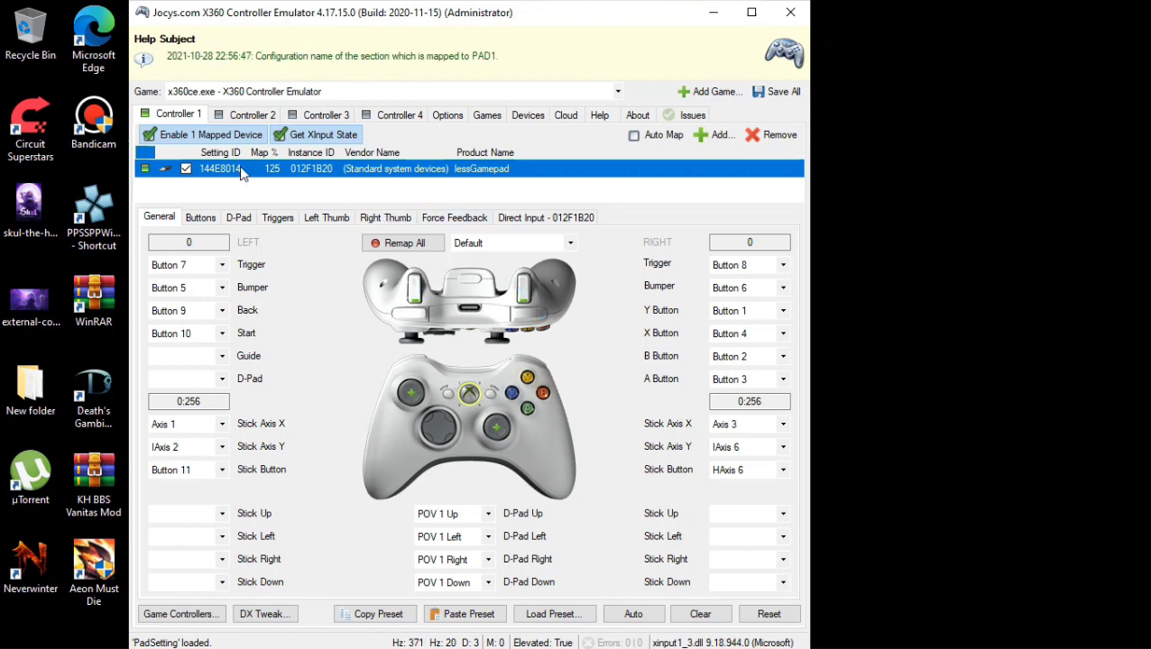
pyautogui.click(149, 140)
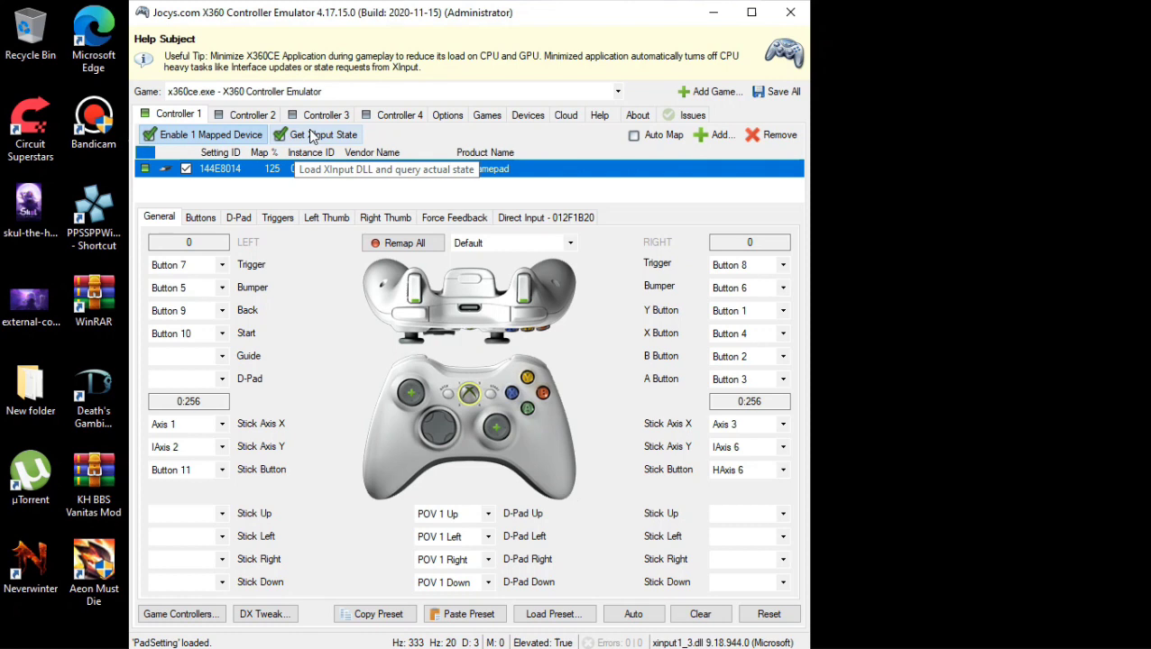
# Enable Get XInput State, confirm the Issues tab reports All OK, and return to Controller 1
pyautogui.click(311, 136)
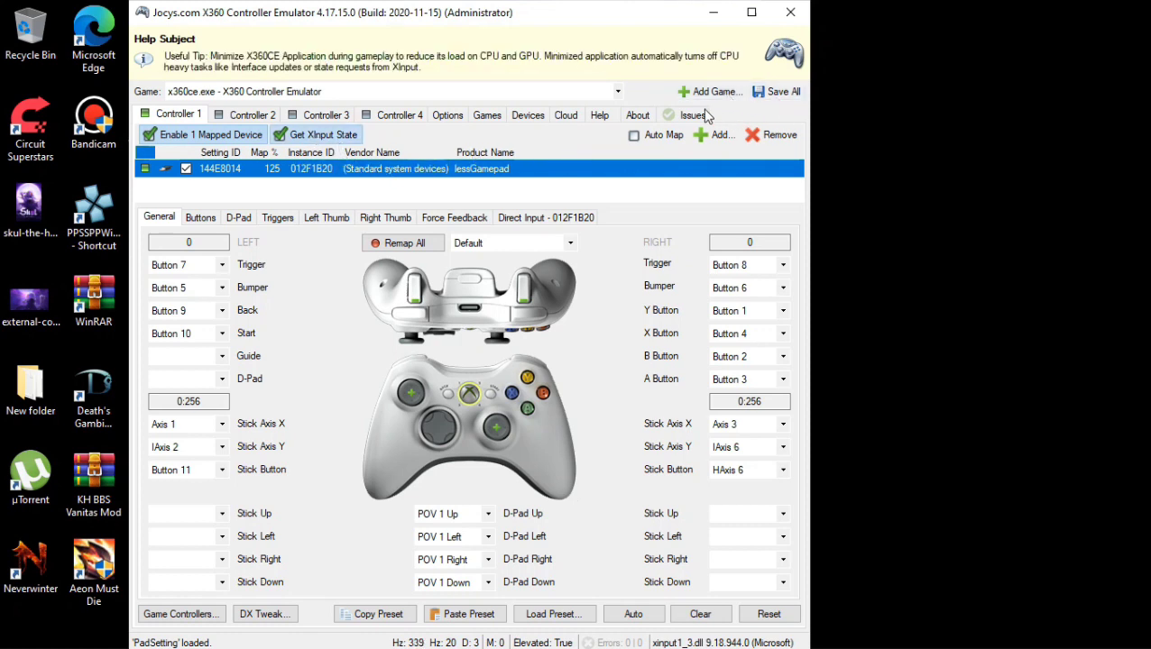
pyautogui.click(692, 116)
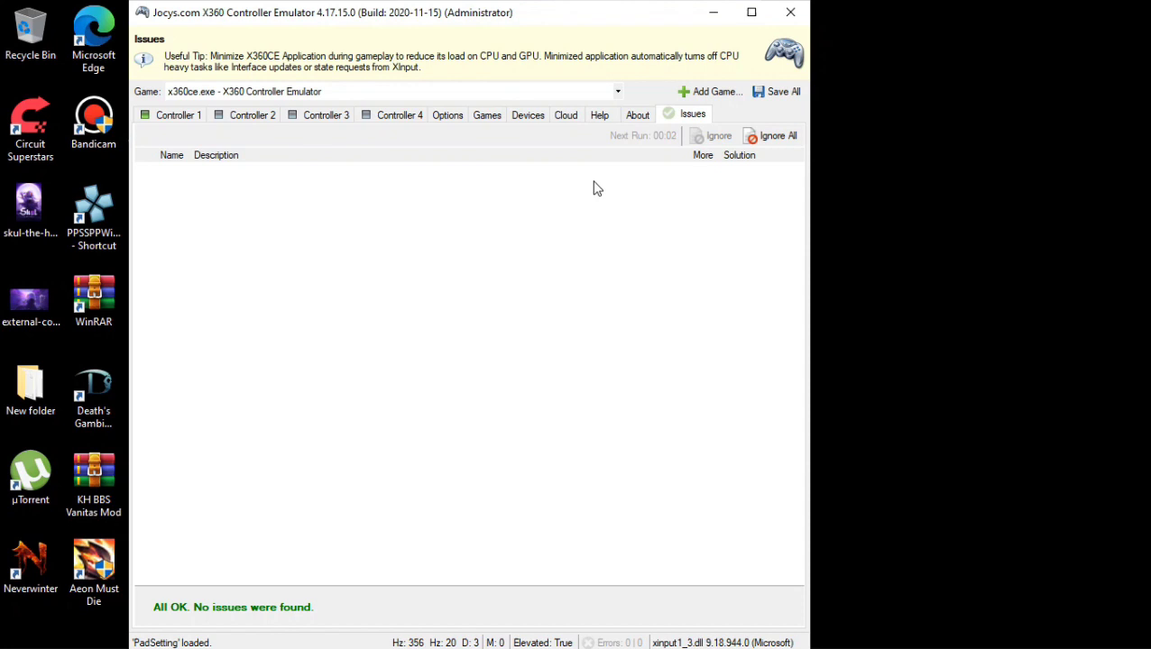
pyautogui.click(178, 117)
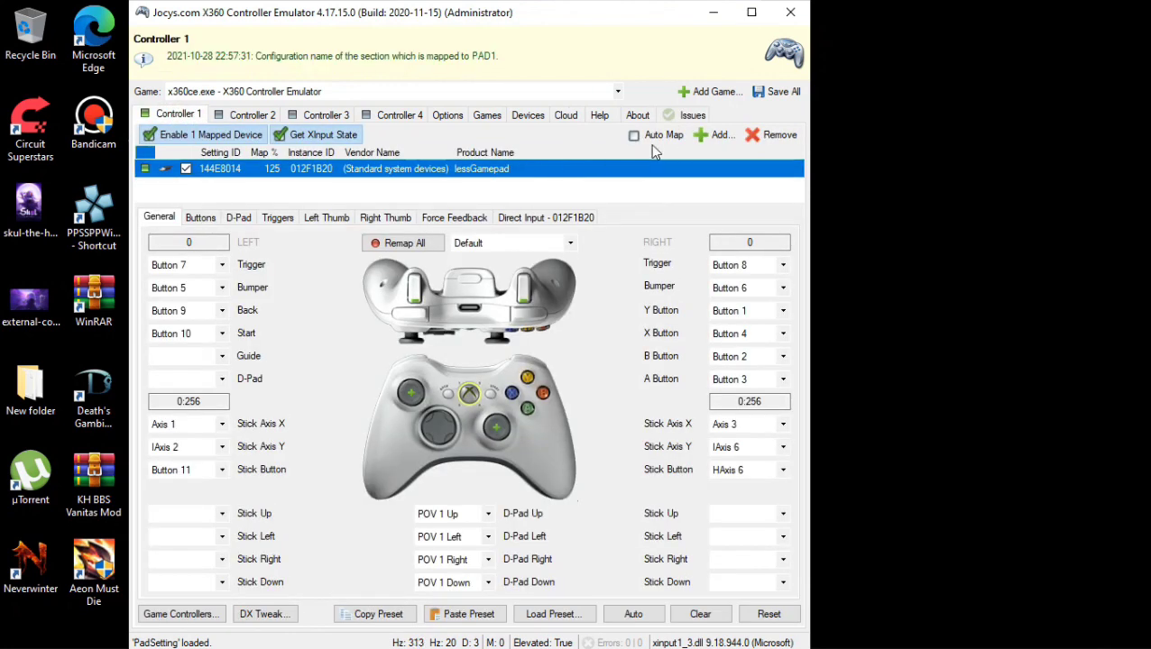
pyautogui.click(716, 135)
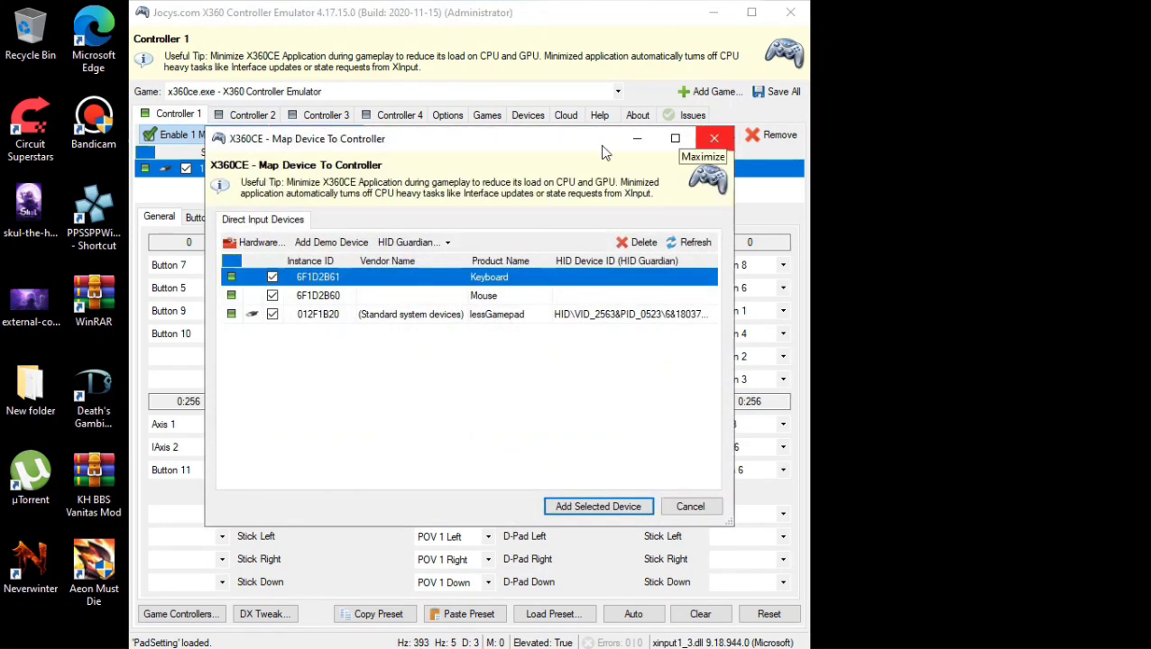
pyautogui.click(502, 318)
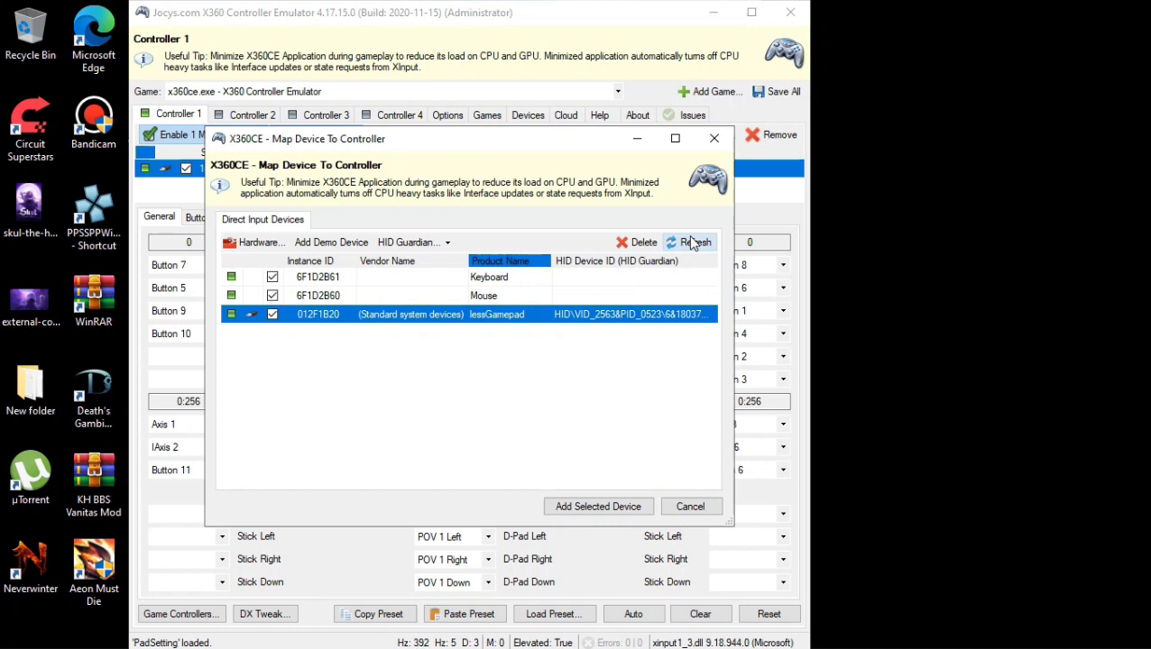
pyautogui.click(685, 507)
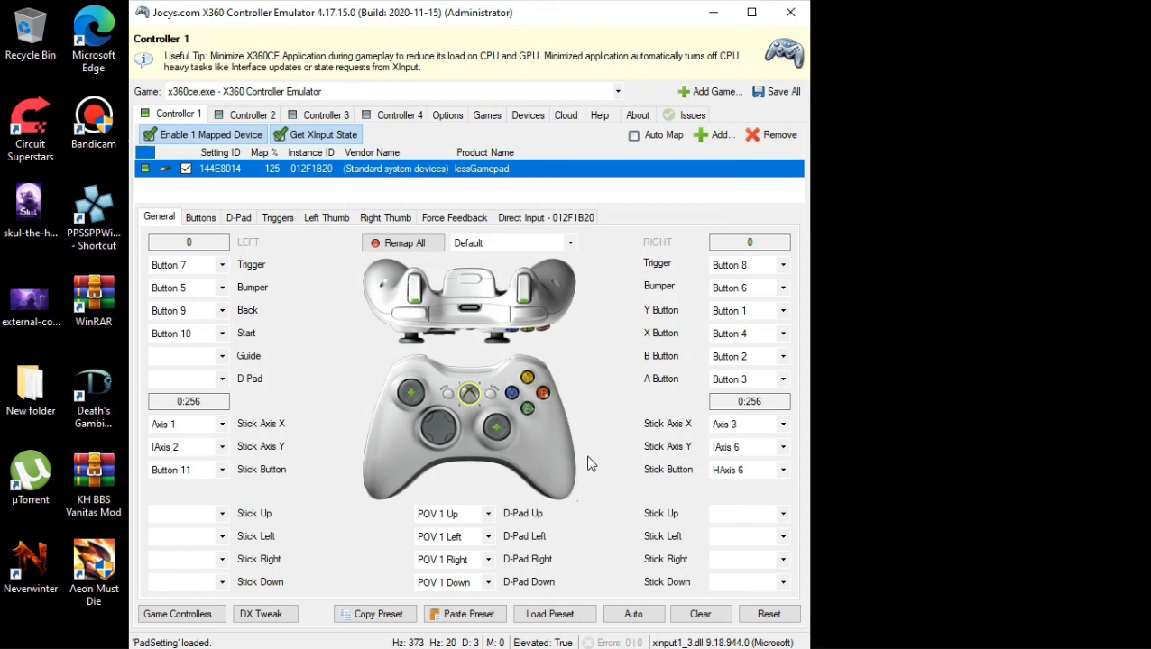
# Remap every lessGamepad control to the Xbox 360 layout with Remap All, then minimize x360ce
pyautogui.click(521, 286)
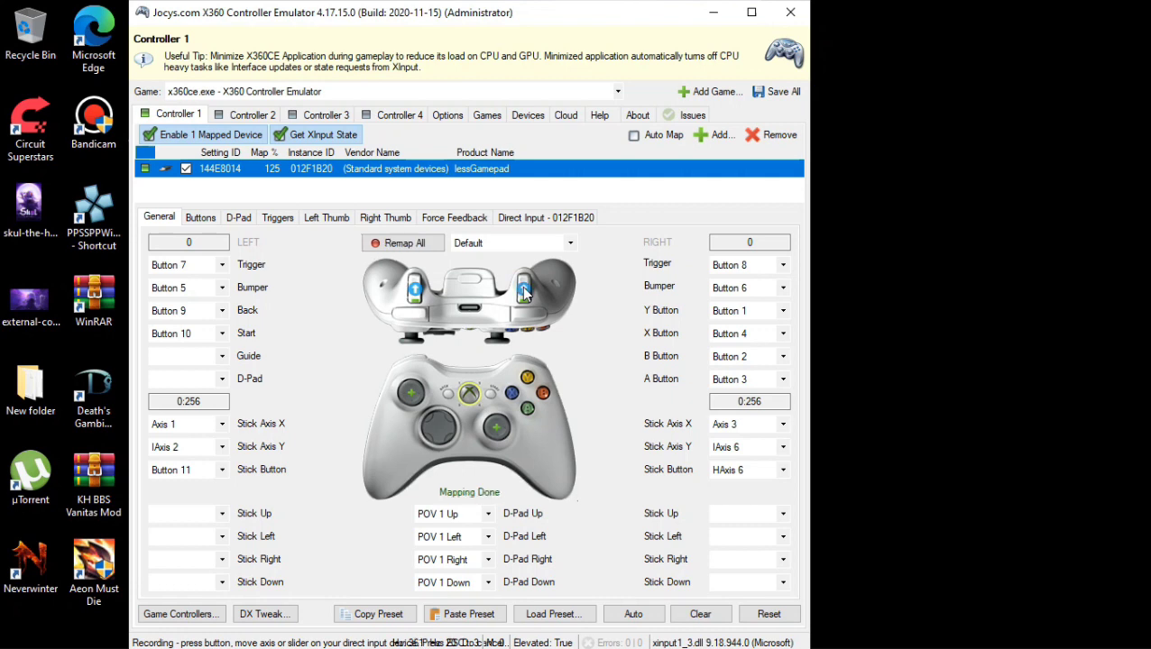
pyautogui.click(414, 293)
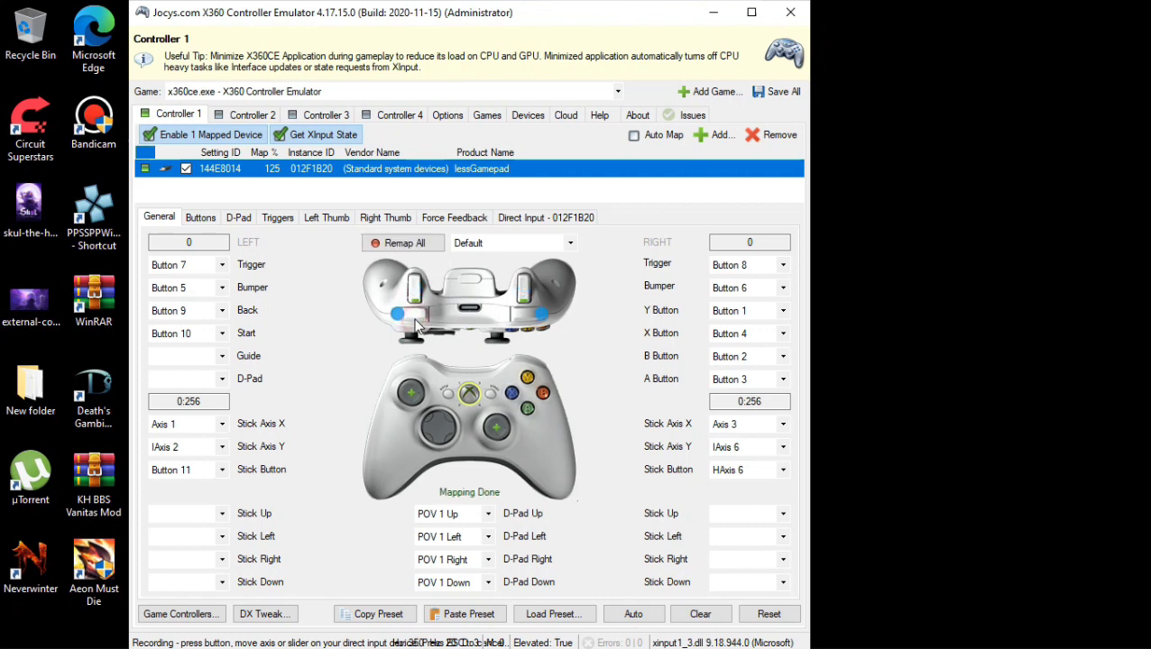
pyautogui.click(401, 313)
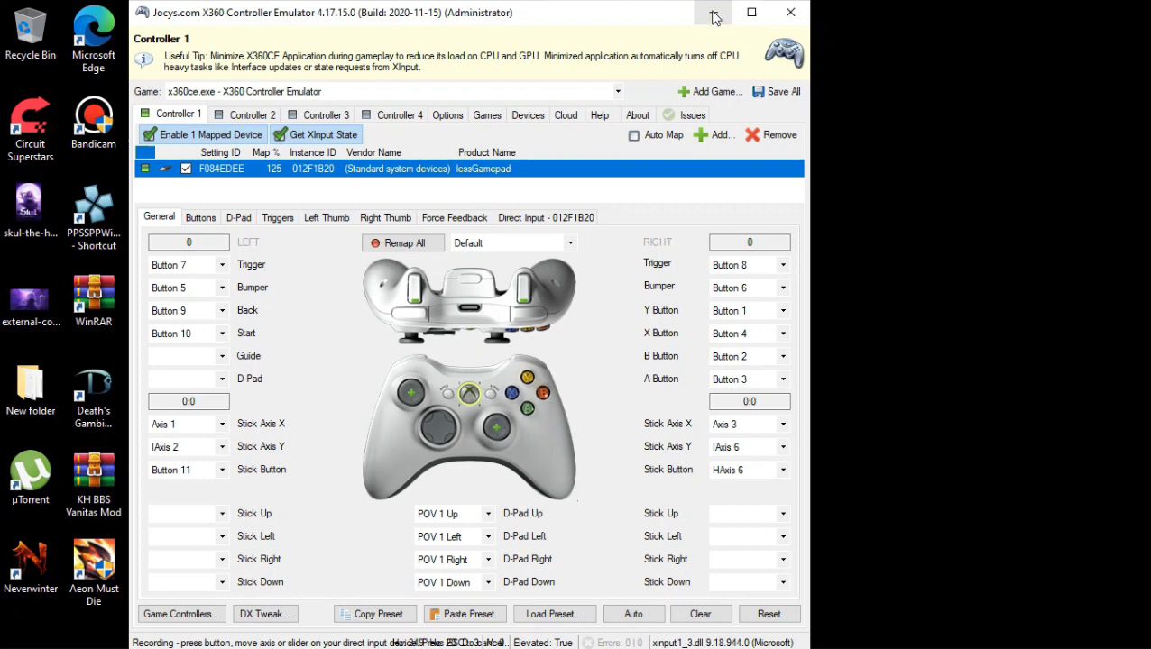
pyautogui.click(712, 14)
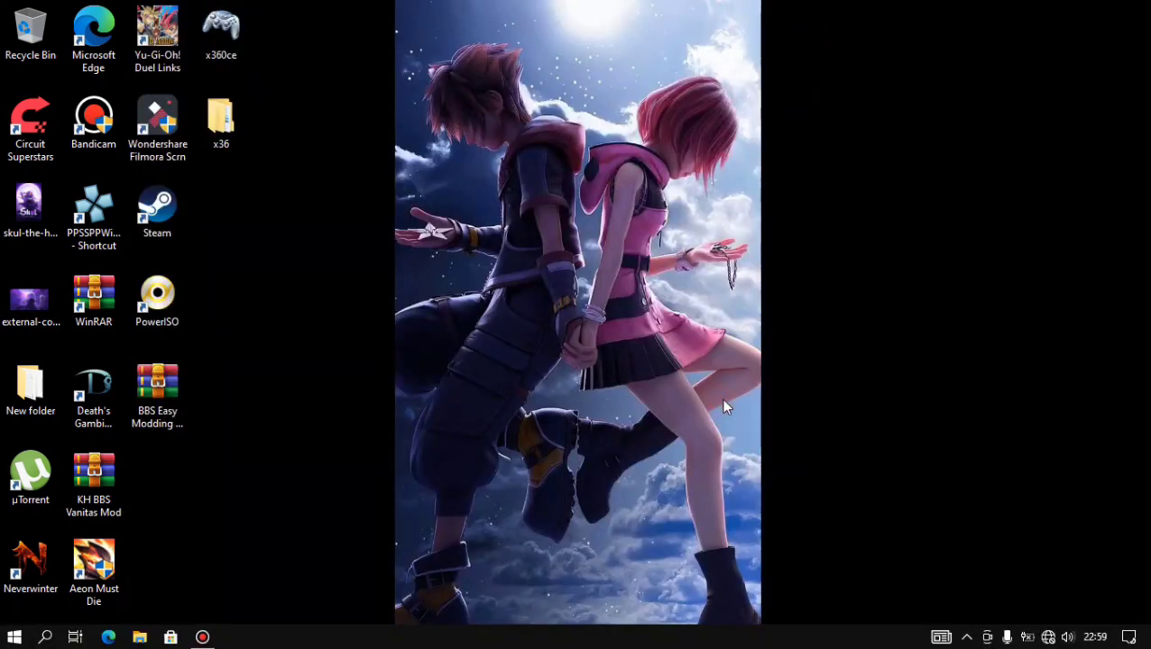
# Check for the x360ce icon among the hidden tray icons, then open the x36 desktop folder
pyautogui.click(966, 638)
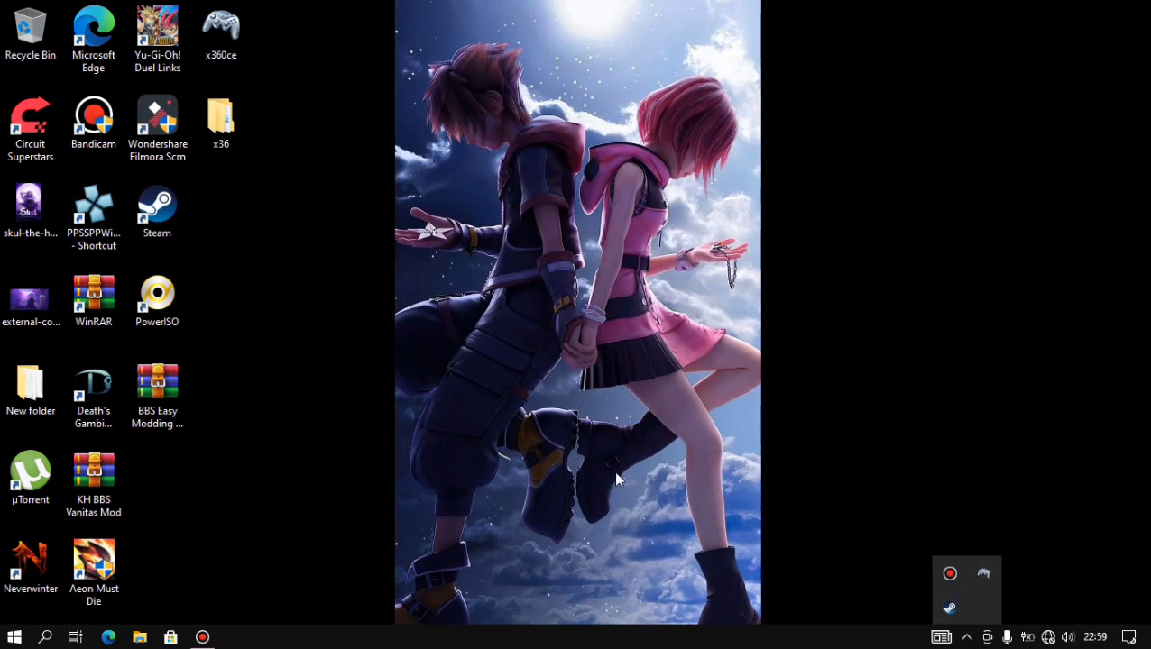
pyautogui.click(565, 457)
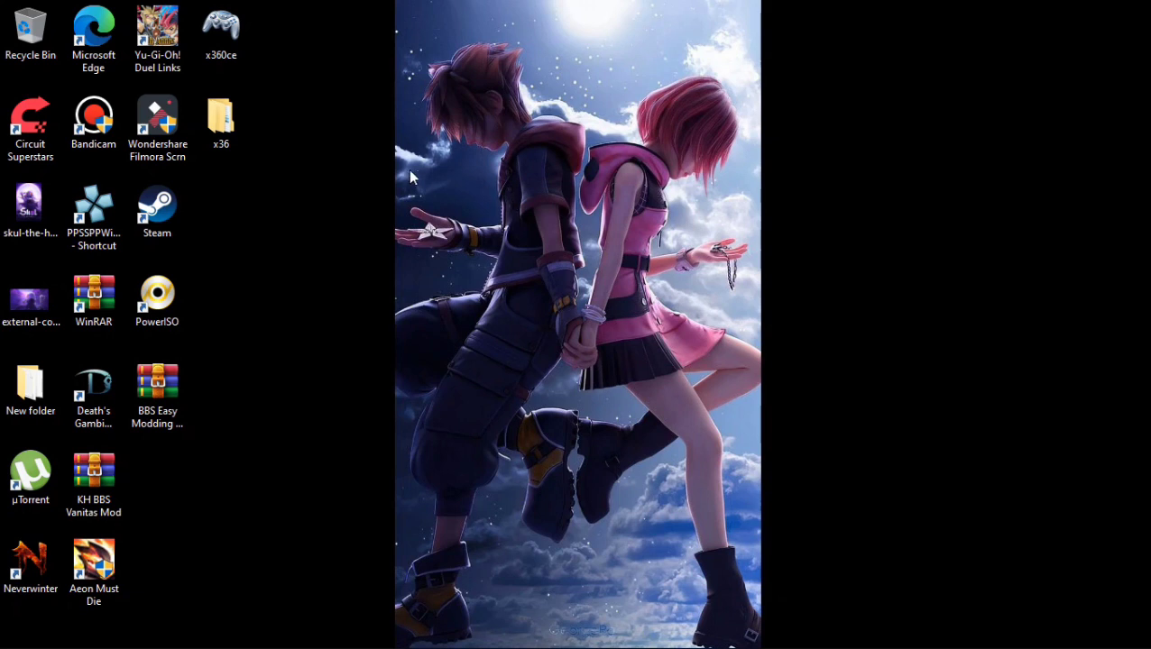
pyautogui.doubleClick(234, 133)
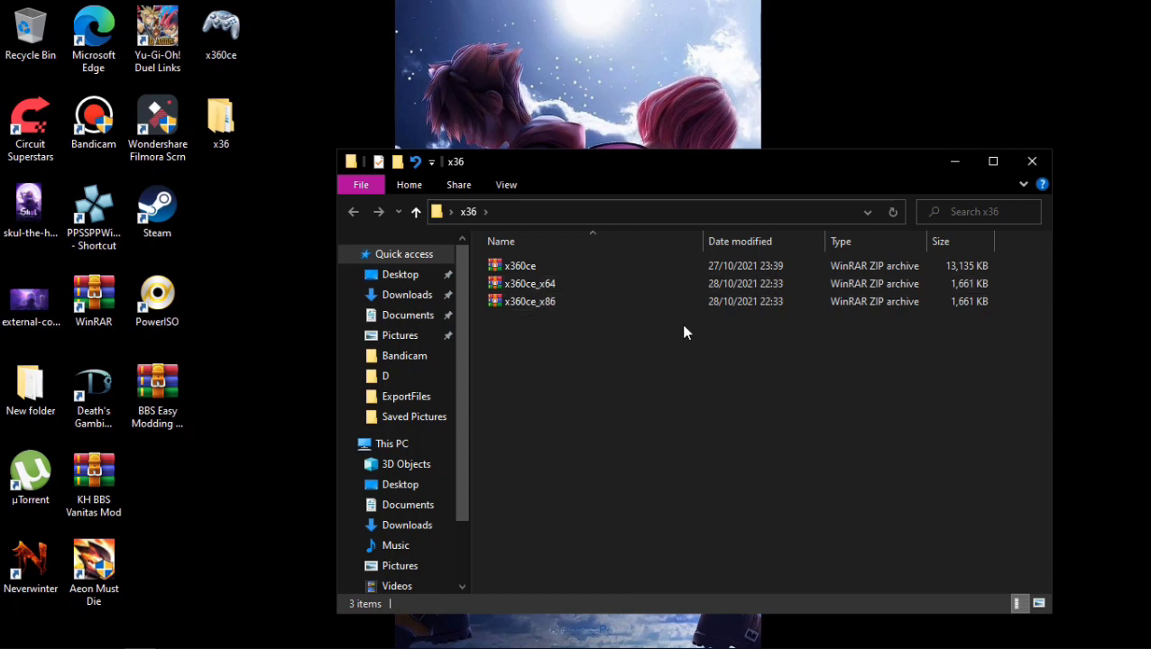
# Select the x360ce_x64 and x360ce_x86 archives, then select the Death's Gambit desktop shortcut
pyautogui.click(539, 287)
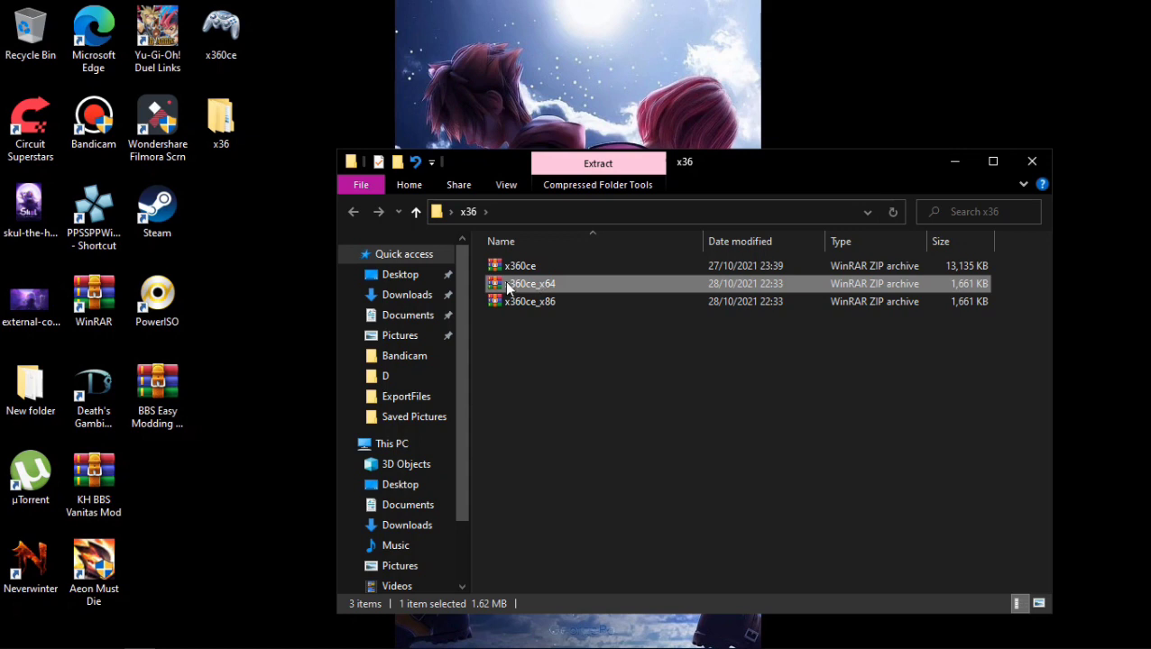
pyautogui.click(556, 303)
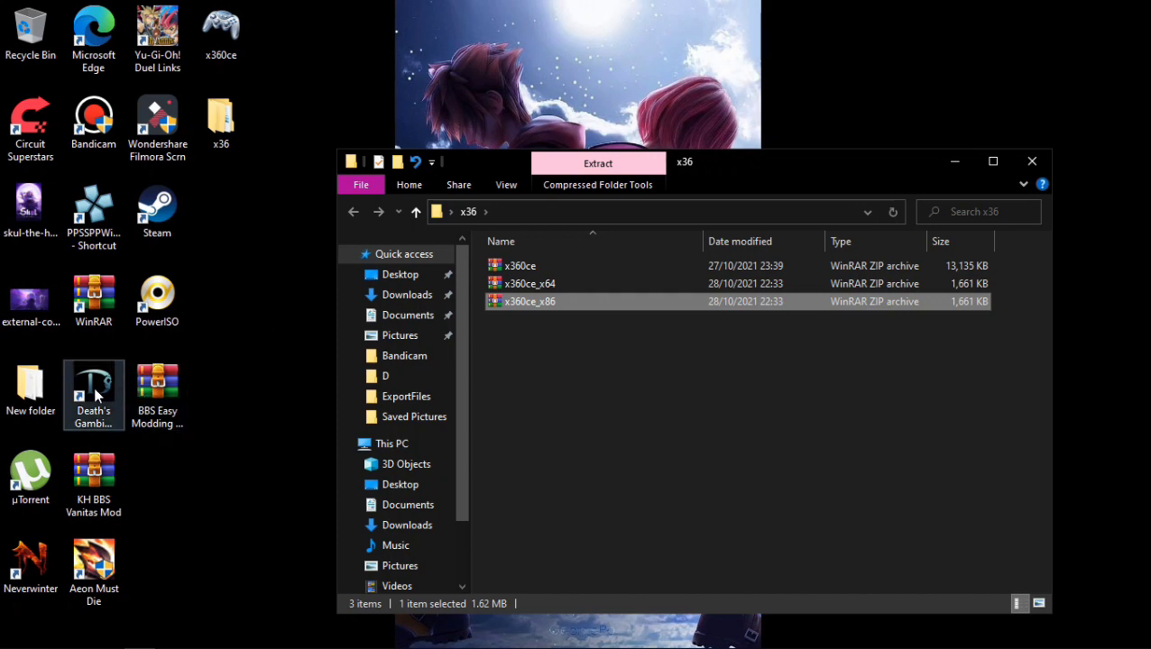
pyautogui.click(565, 290)
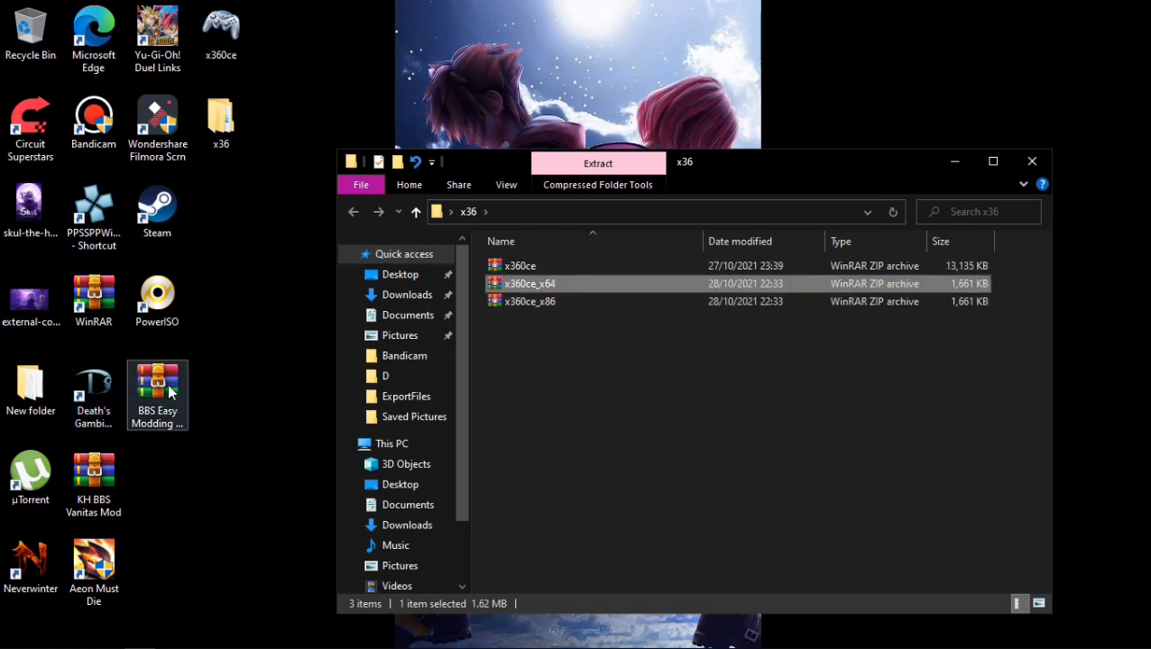
pyautogui.click(107, 388)
# Open the Death's Gambit shortcut's file location and arrange it beside the x36 folder window
pyautogui.rightClick(107, 388)
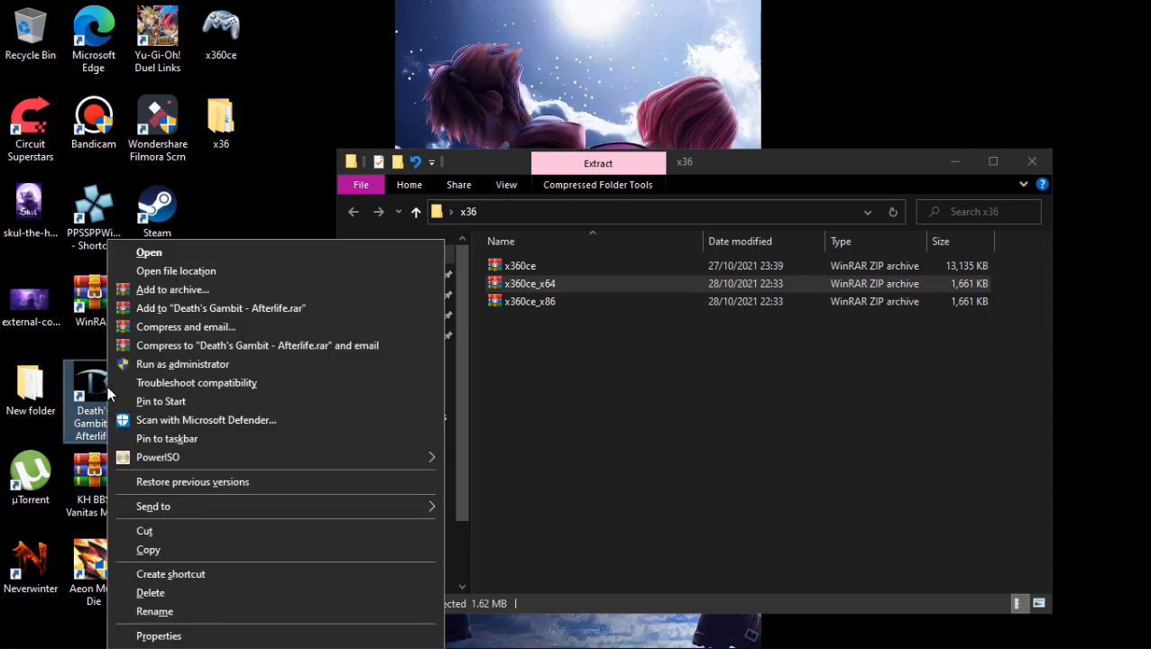
pyautogui.click(281, 286)
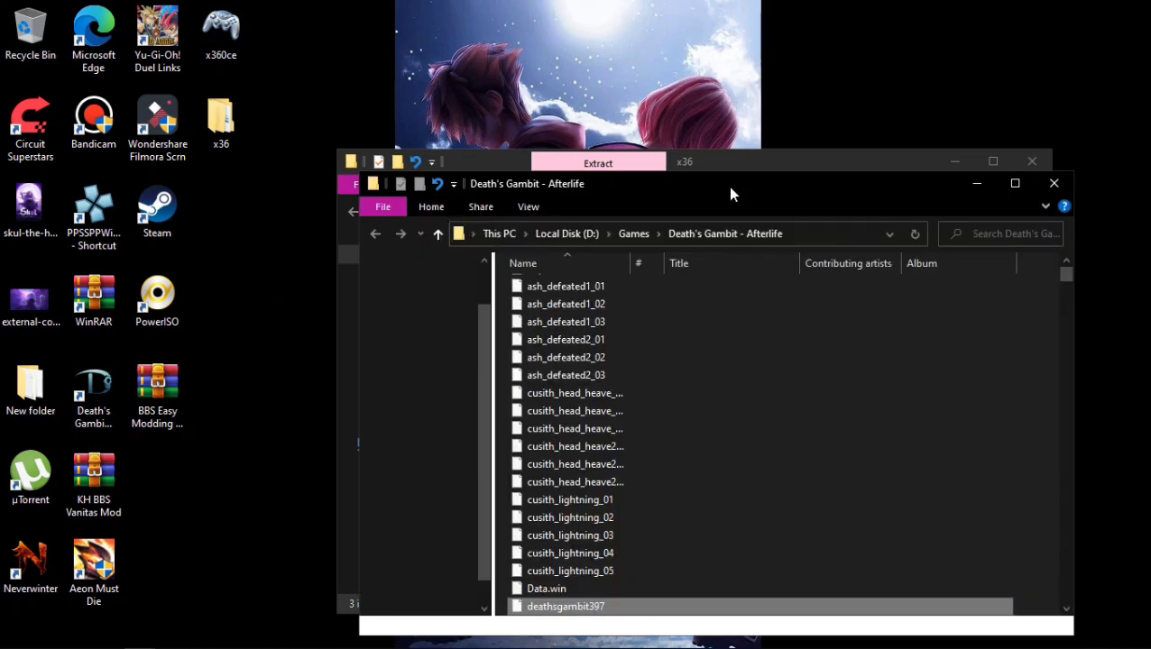
pyautogui.moveTo(726, 186); pyautogui.dragTo(432, 204)
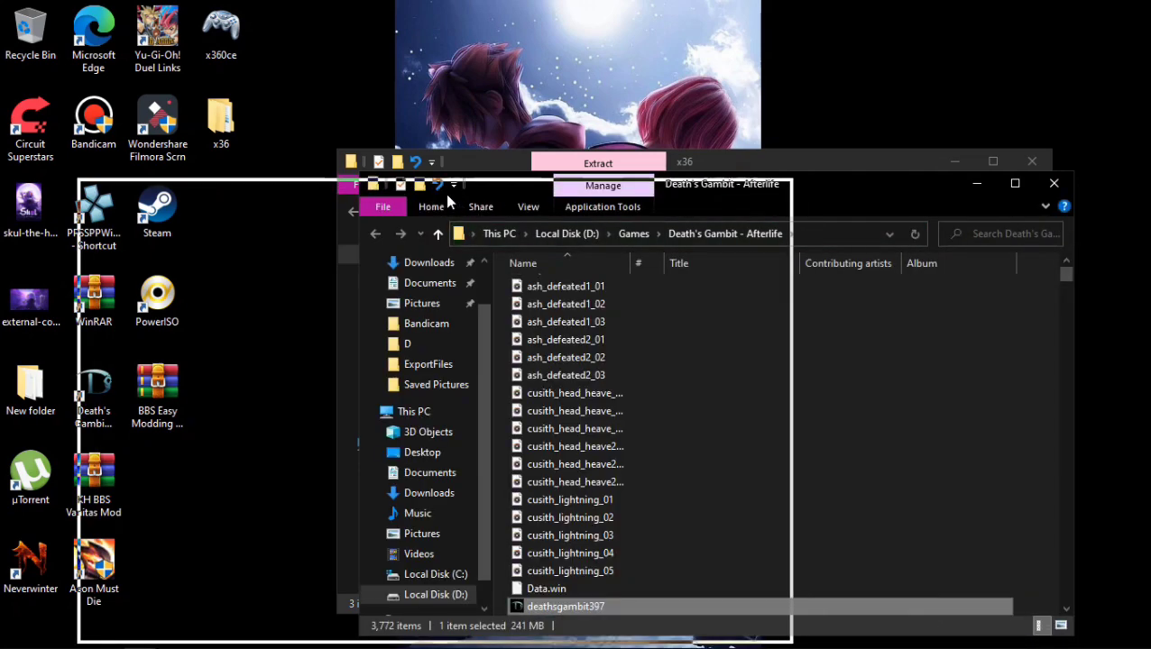
pyautogui.moveTo(846, 165); pyautogui.dragTo(950, 93)
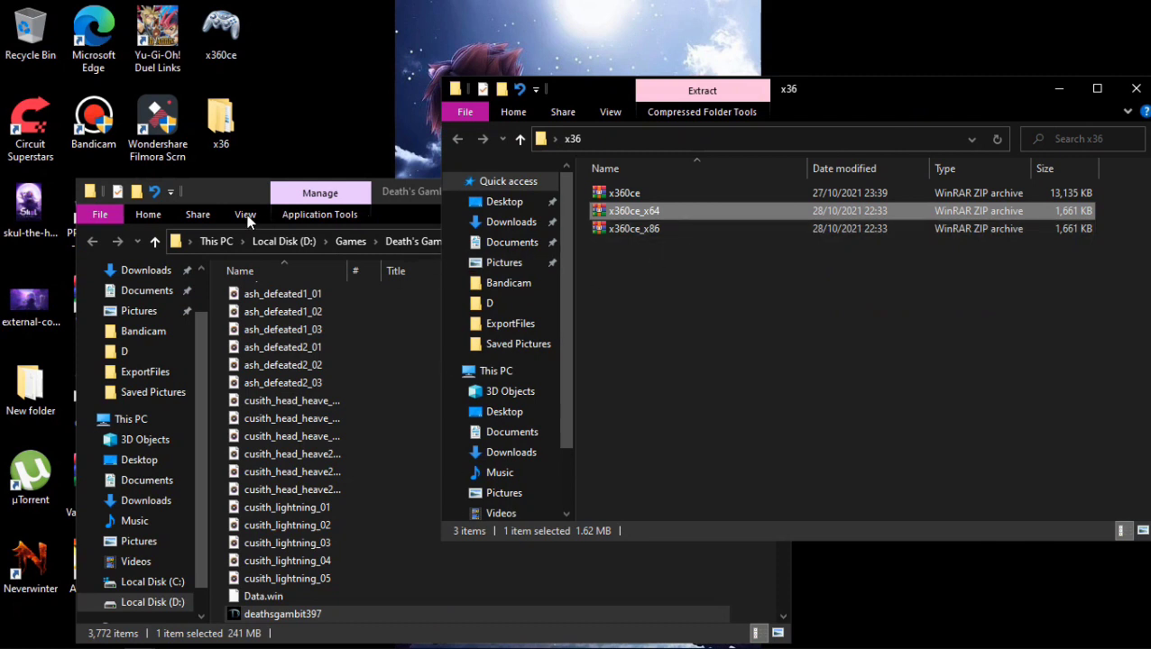
pyautogui.click(229, 189)
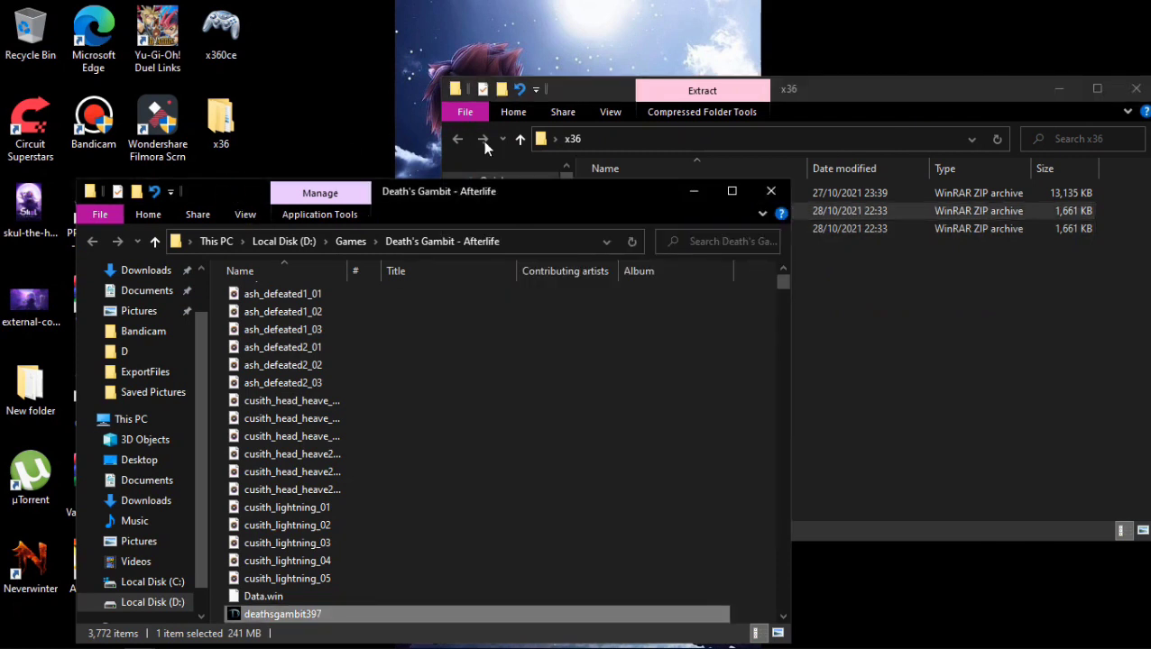
pyautogui.moveTo(785, 281)
pyautogui.mouseDown()
pyautogui.moveTo(797, 444)
pyautogui.moveTo(787, 259)
pyautogui.mouseUp()
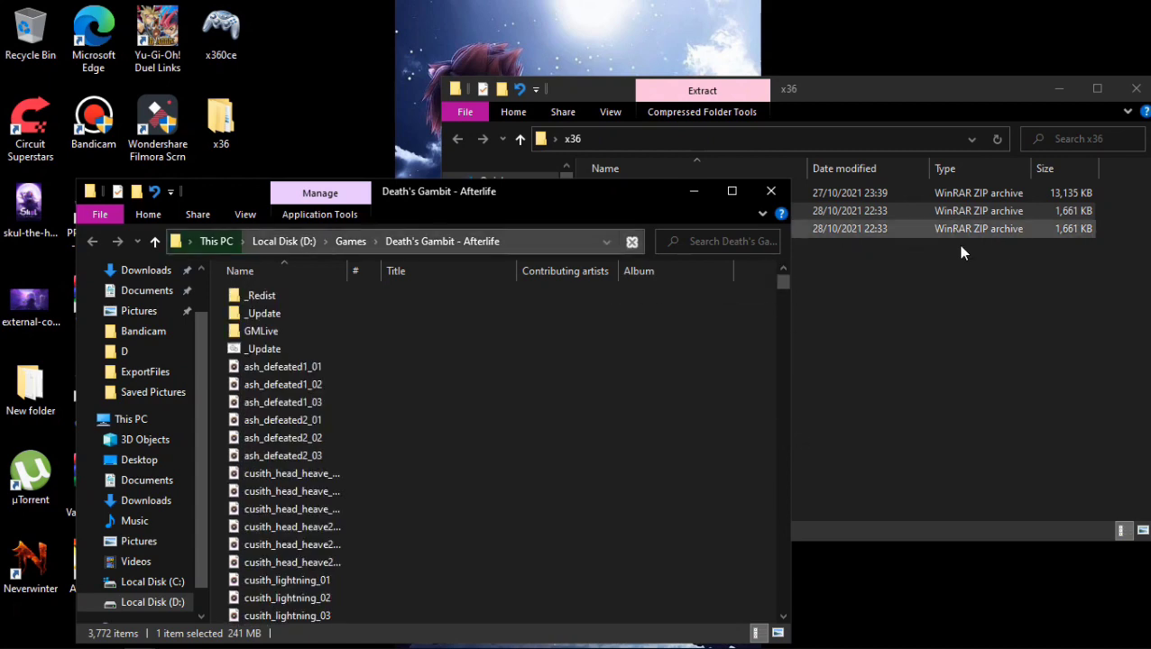
pyautogui.click(792, 296)
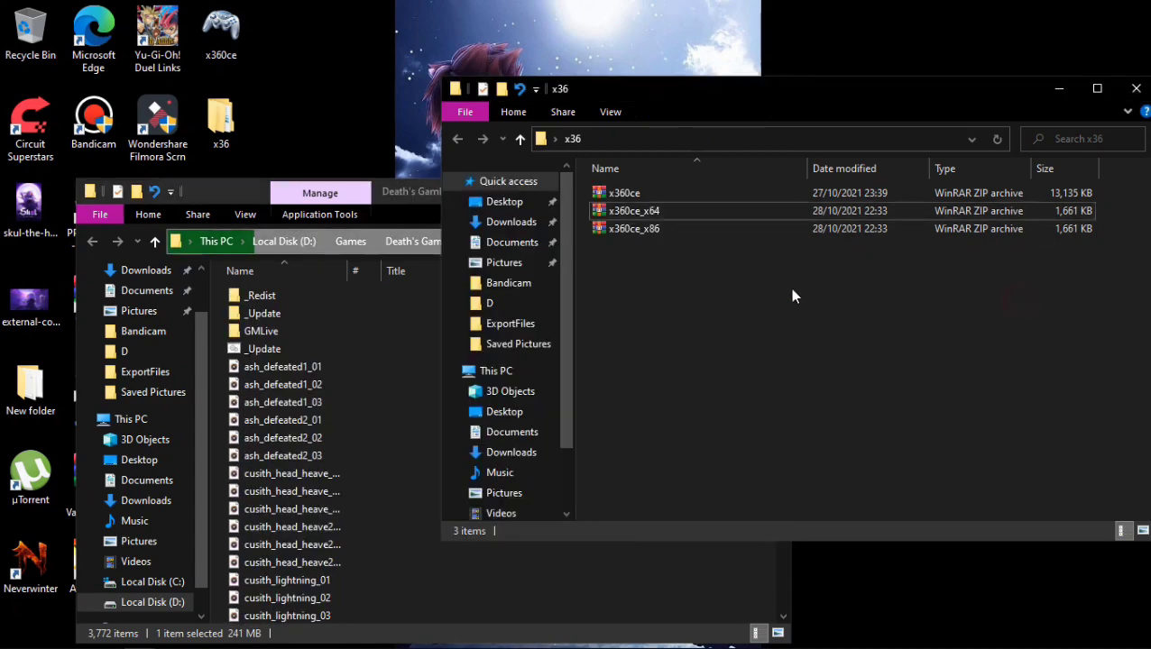
pyautogui.click(683, 211)
# Copy x360ce_x64.zip into the Death's Gambit - Afterlife folder and extract it there
pyautogui.rightClick(684, 211)
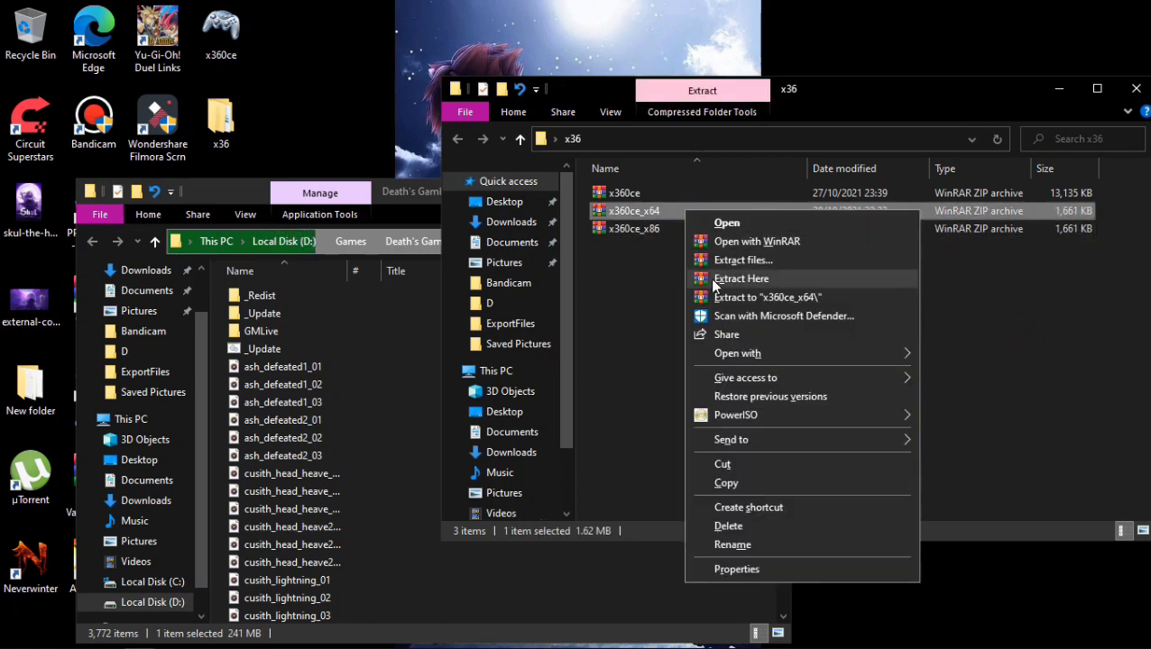
pyautogui.click(759, 486)
pyautogui.click(418, 384)
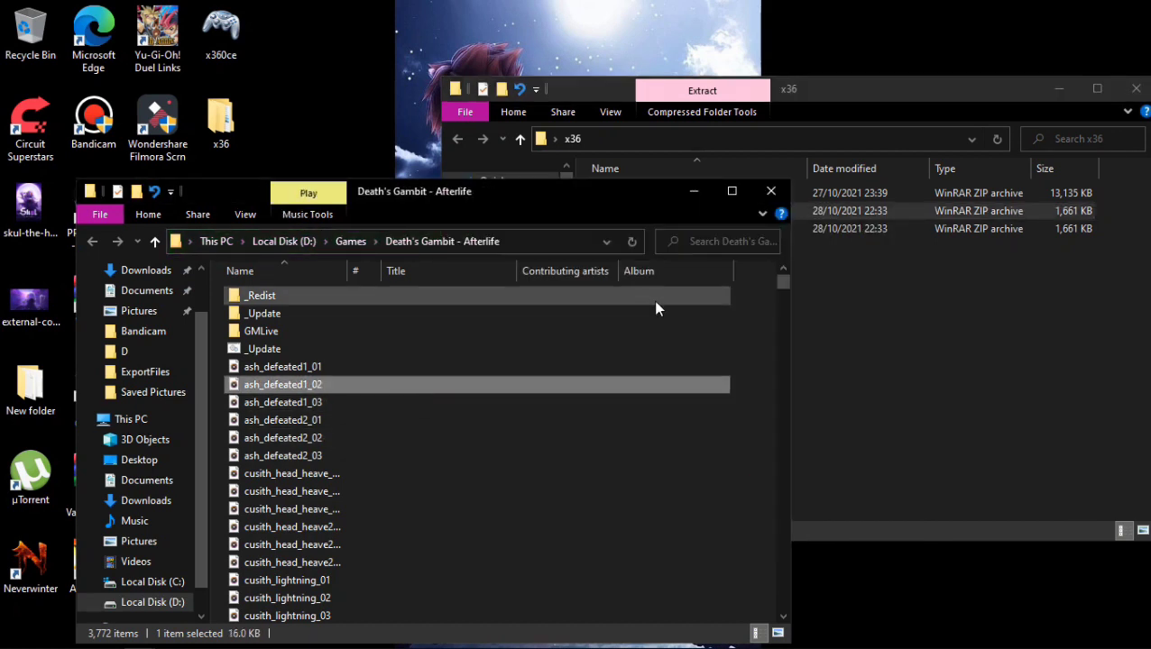
pyautogui.rightClick(748, 359)
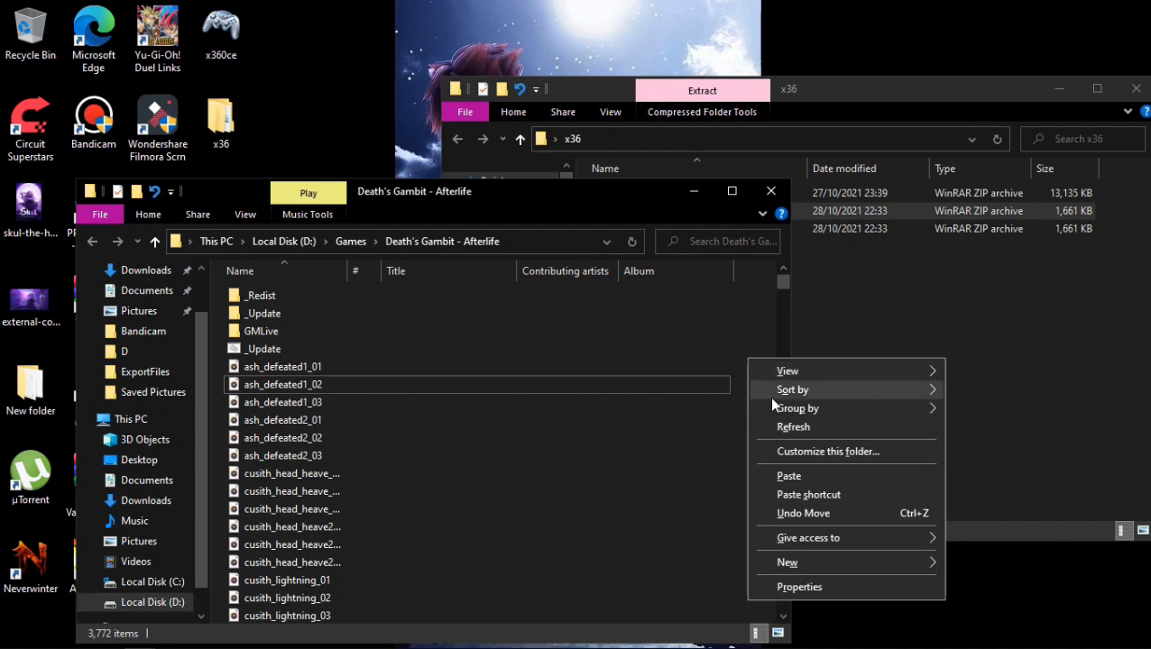
pyautogui.click(801, 476)
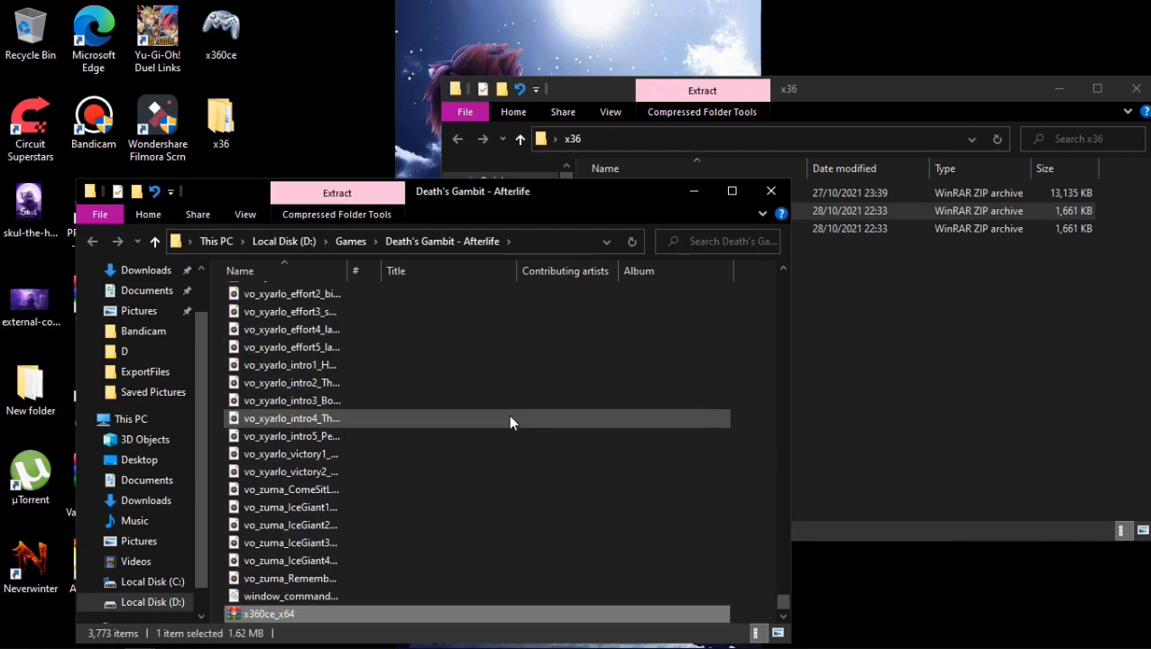
pyautogui.rightClick(273, 614)
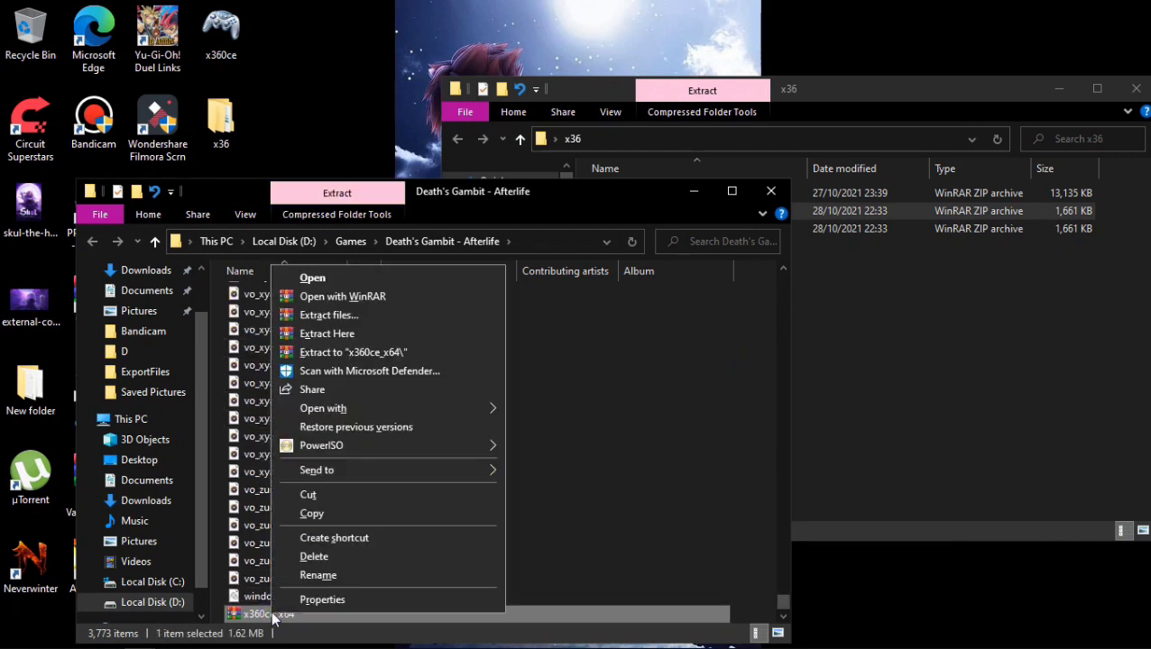
pyautogui.click(397, 340)
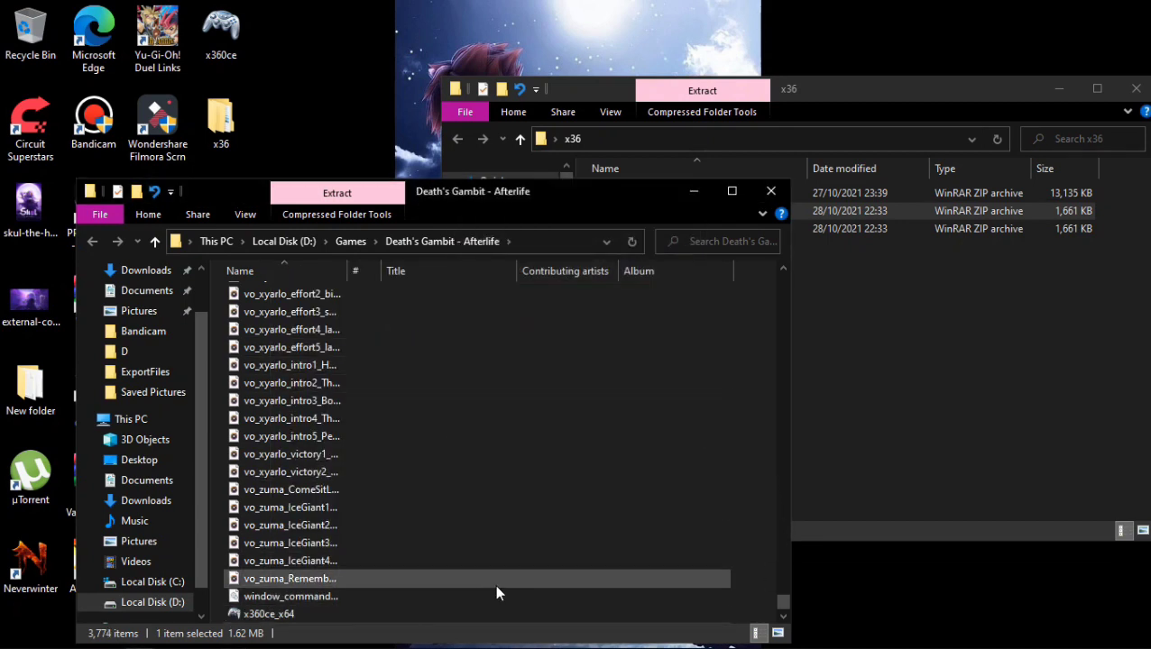
pyautogui.click(342, 619)
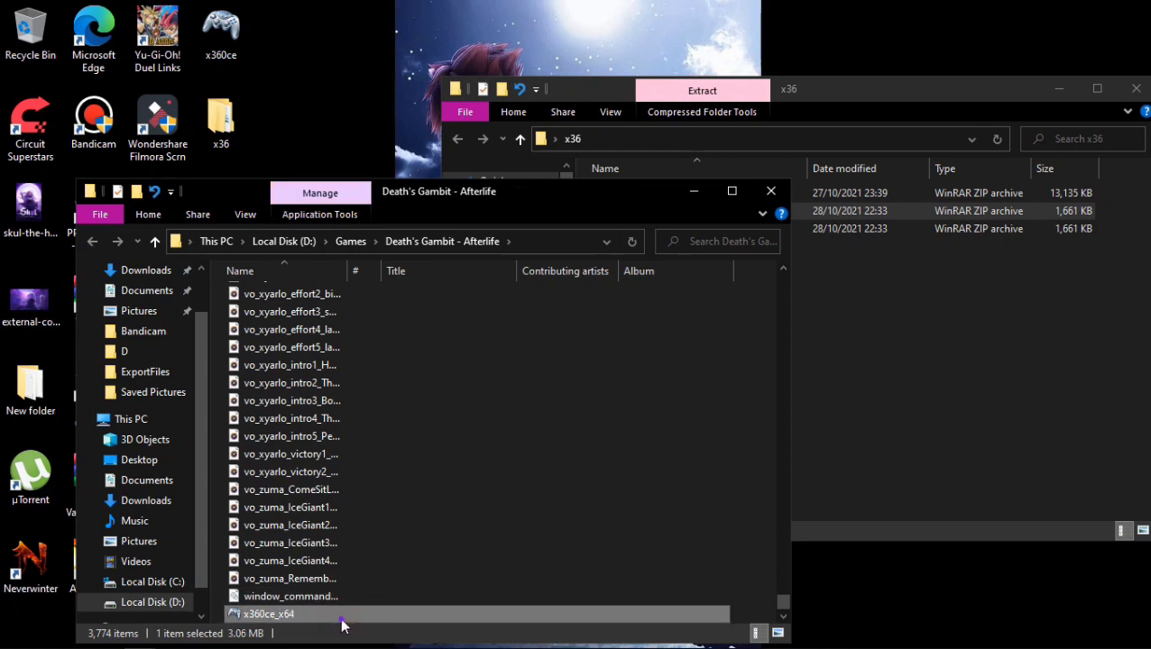
# Run the extracted x360ce_x64 as administrator and dismiss the News and Interests panel
pyautogui.rightClick(341, 617)
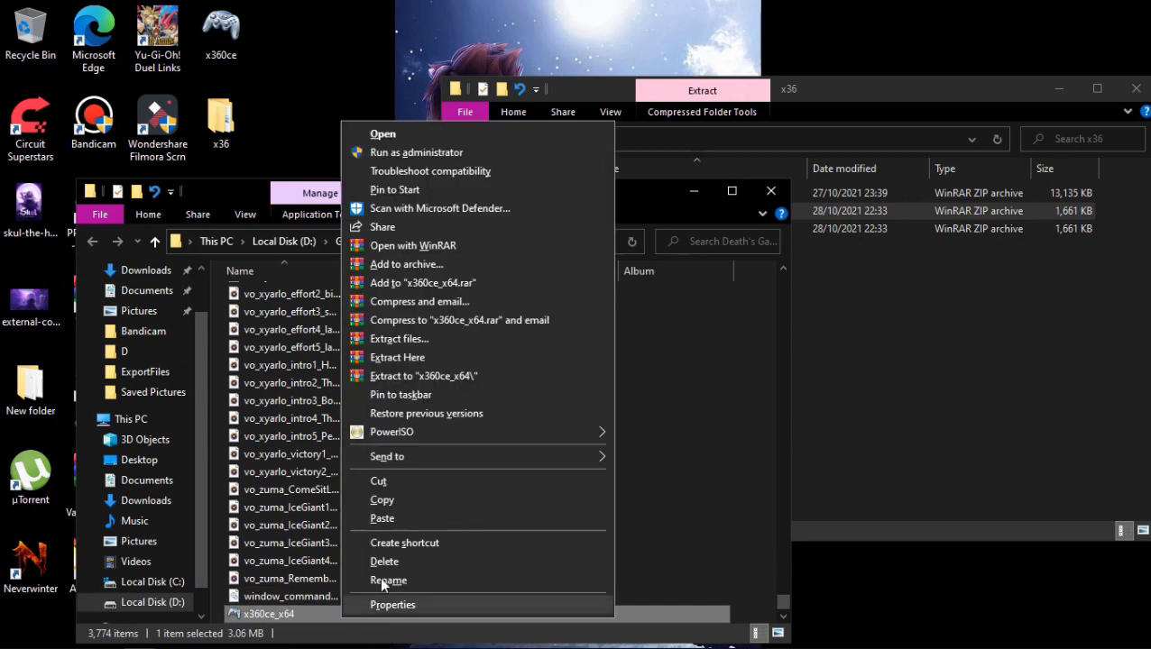
pyautogui.click(403, 154)
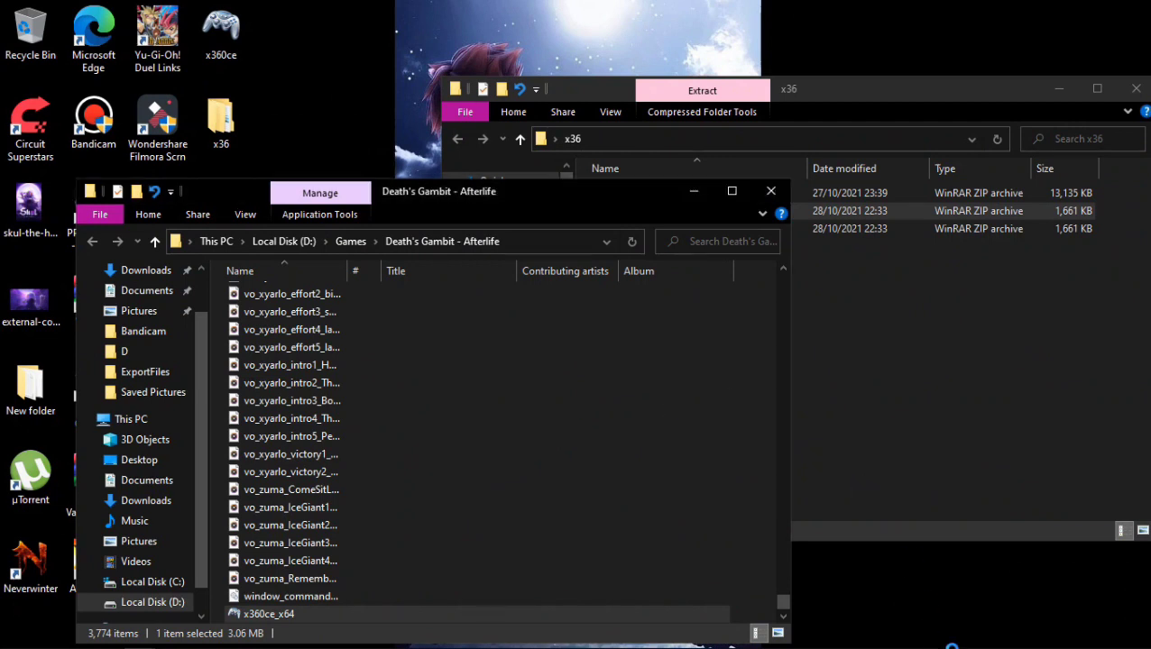
pyautogui.moveTo(941, 637)
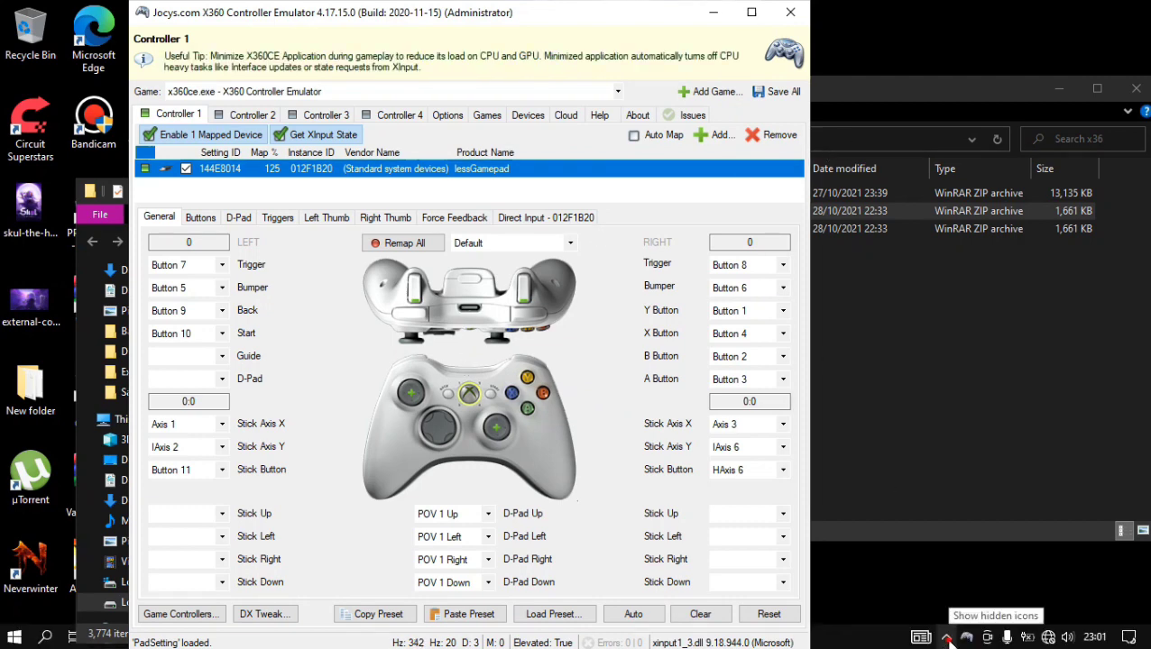
pyautogui.click(920, 637)
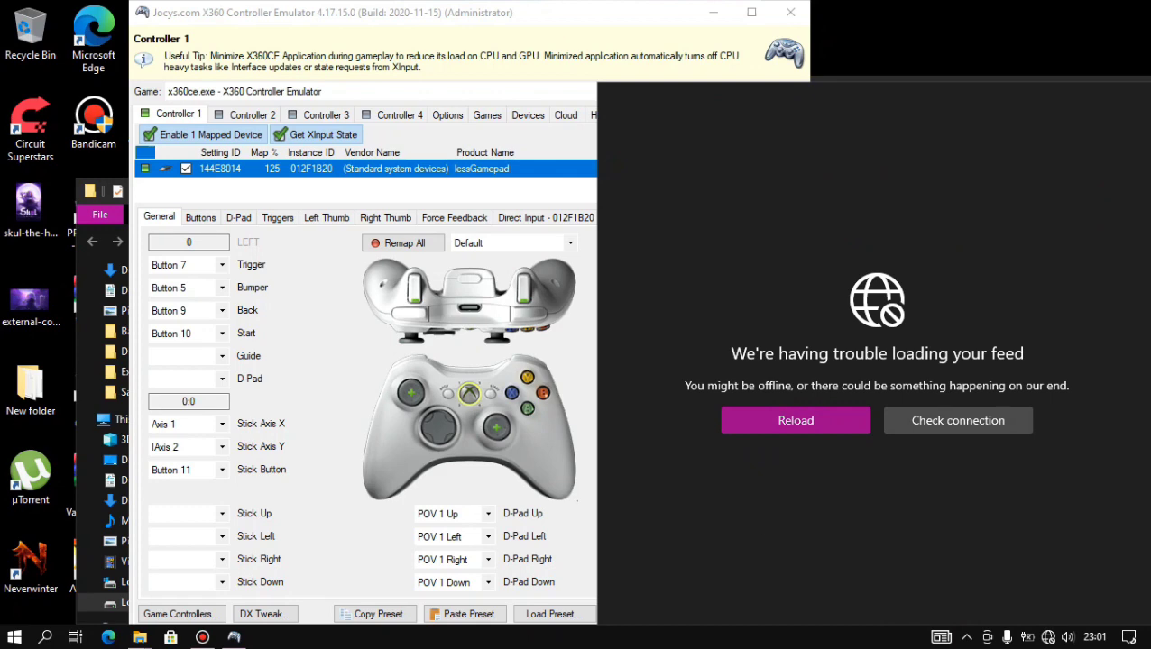
pyautogui.press('Escape')
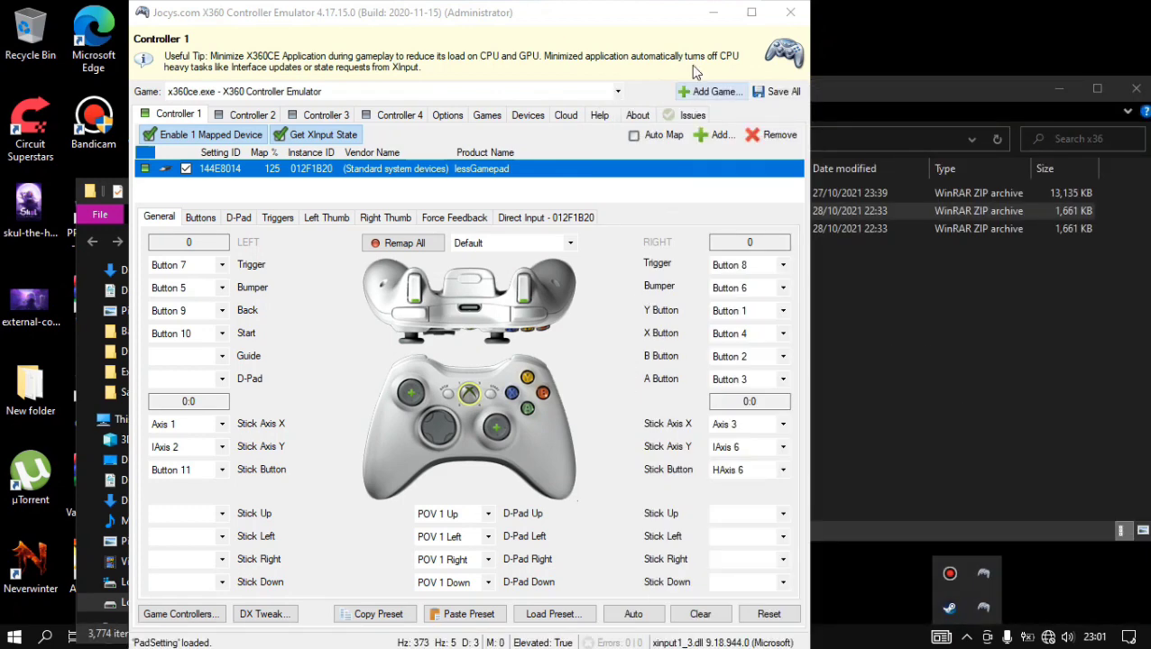